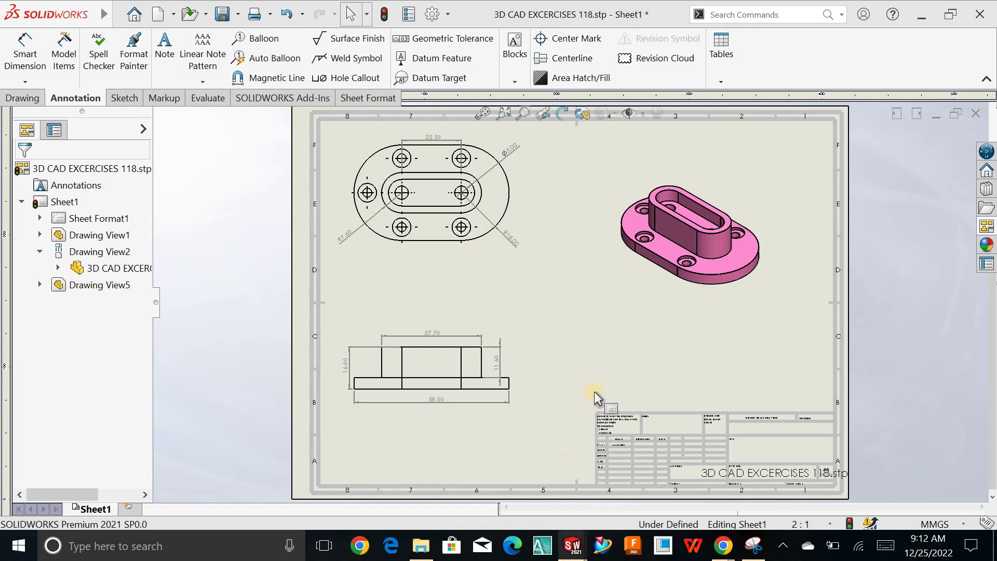
Review the finished sheet by selecting and clearing the isometric view and fitting the sheet
click(711, 267)
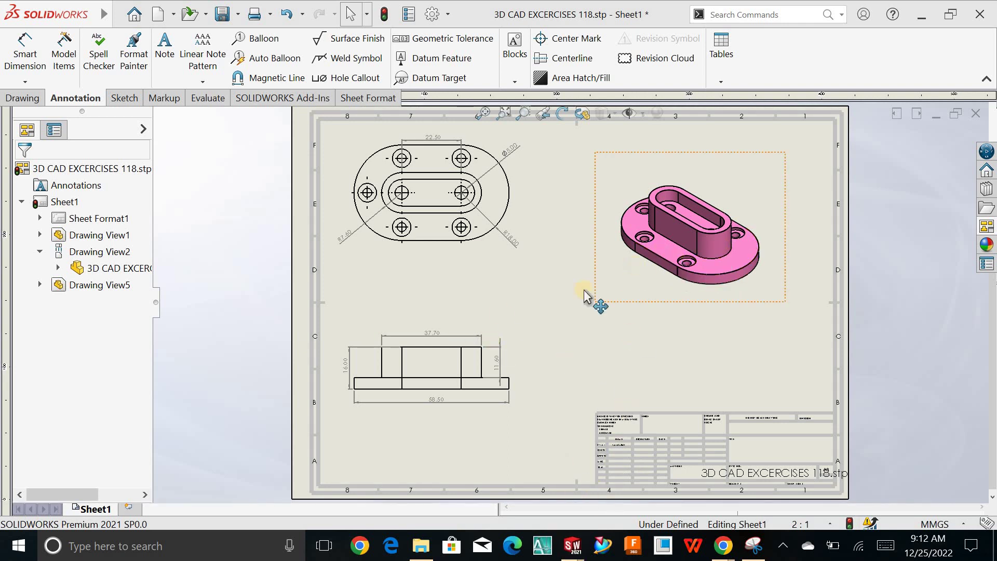
click(533, 464)
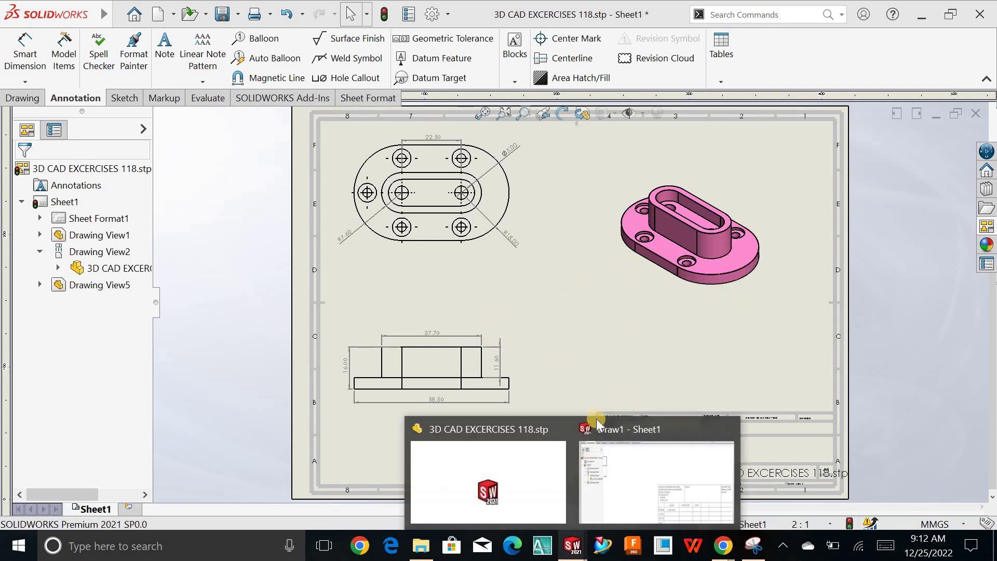
key(f)
scroll(447, 206, down, 2)
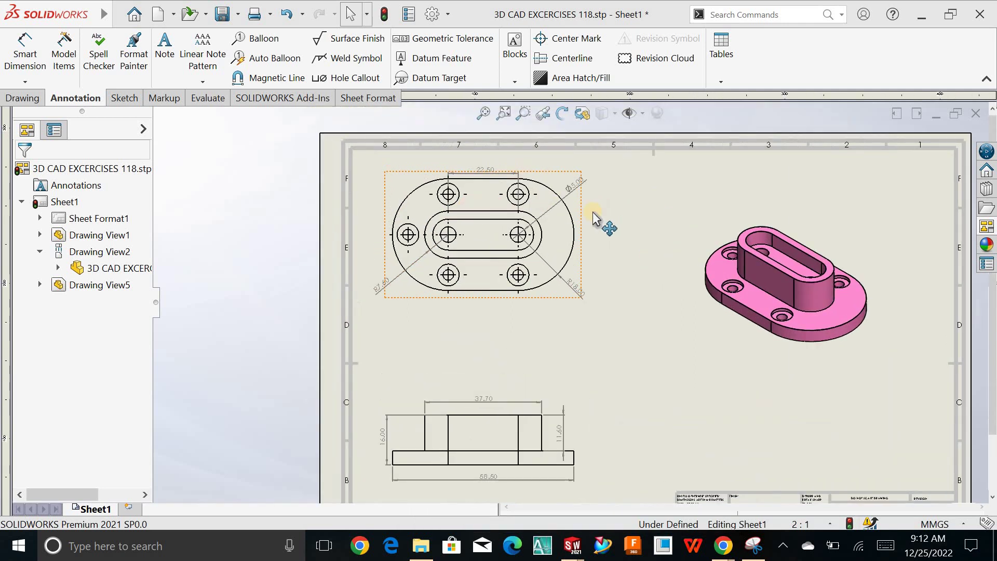
scroll(553, 262, down, 2)
scroll(480, 267, up, 3)
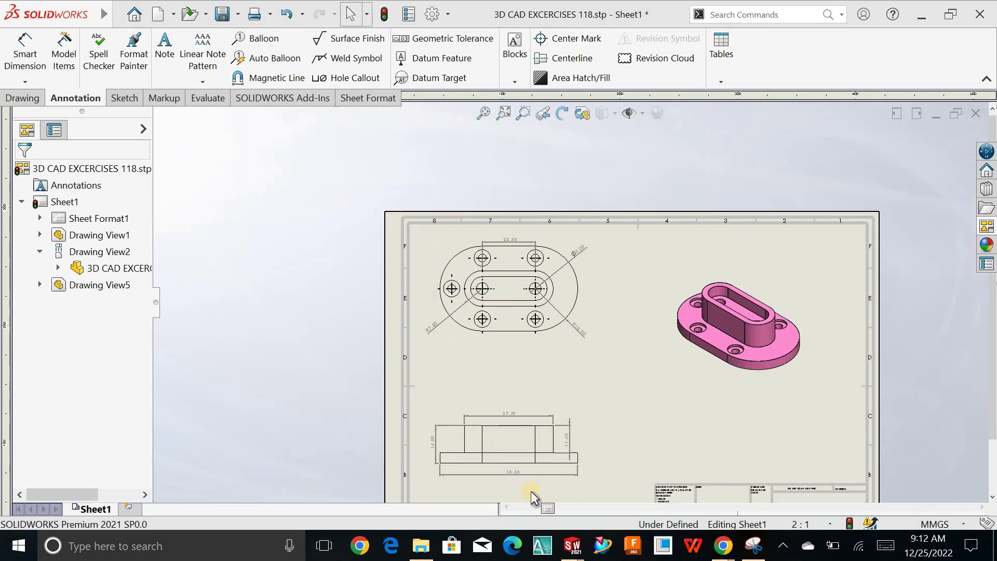
scroll(531, 478, down, 1)
scroll(536, 467, down, 2)
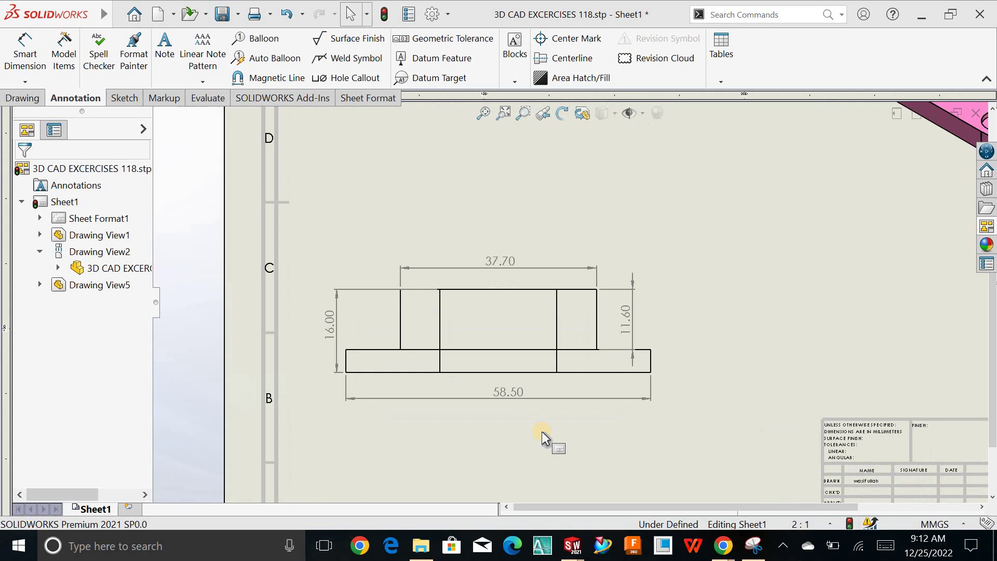
scroll(541, 431, up, 3)
scroll(546, 436, up, 2)
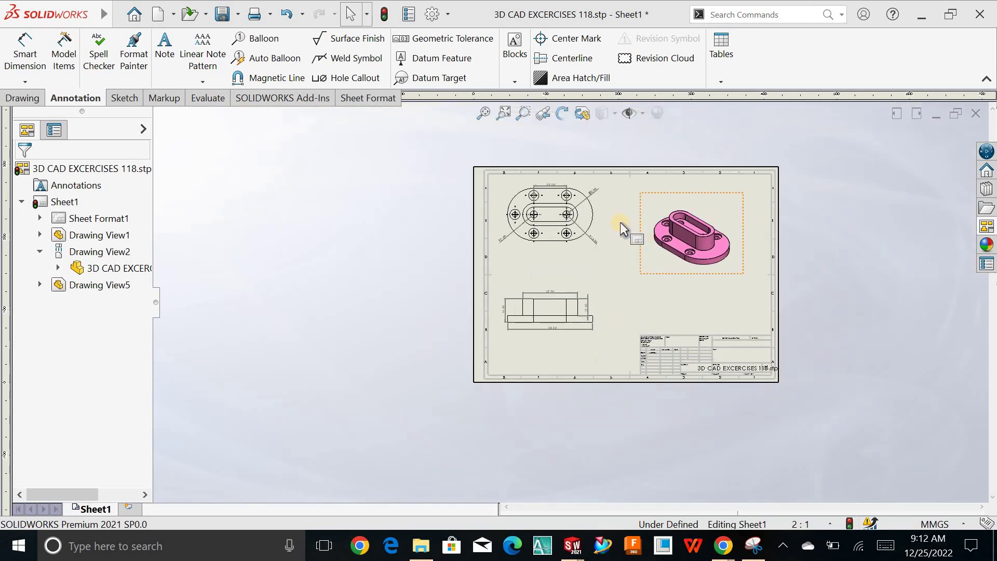
scroll(620, 222, down, 2)
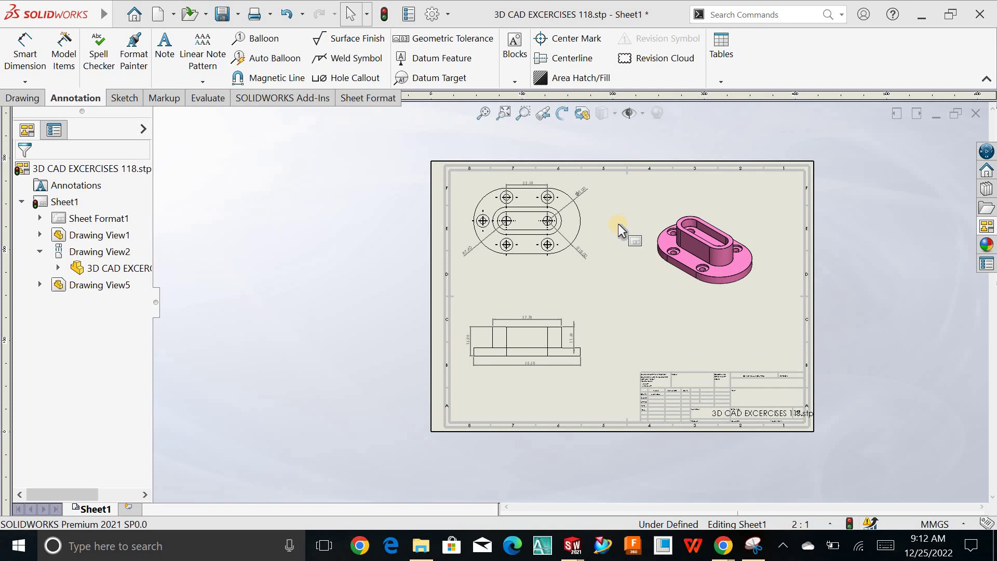
scroll(621, 228, down, 2)
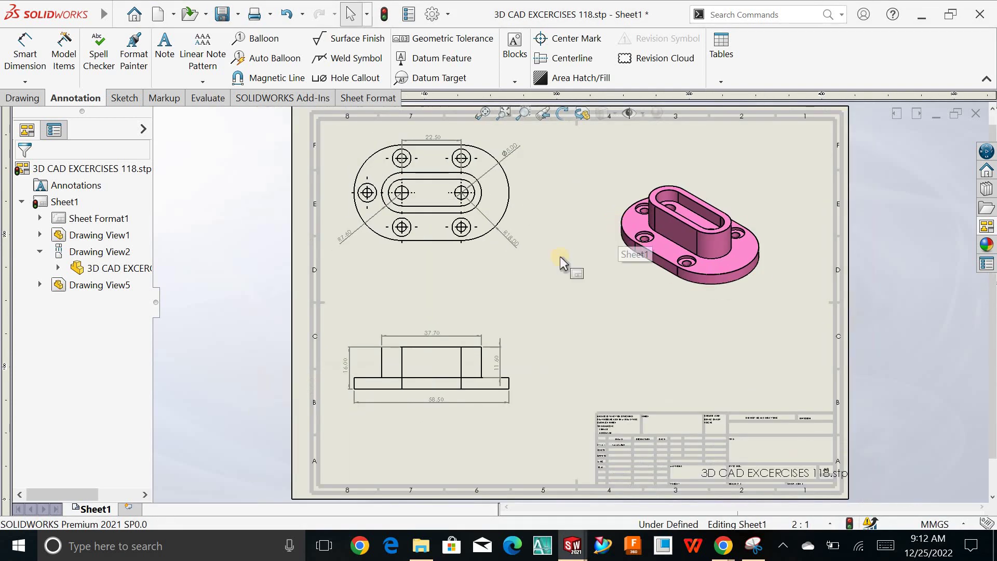
scroll(560, 258, down, 1)
scroll(563, 260, down, 1)
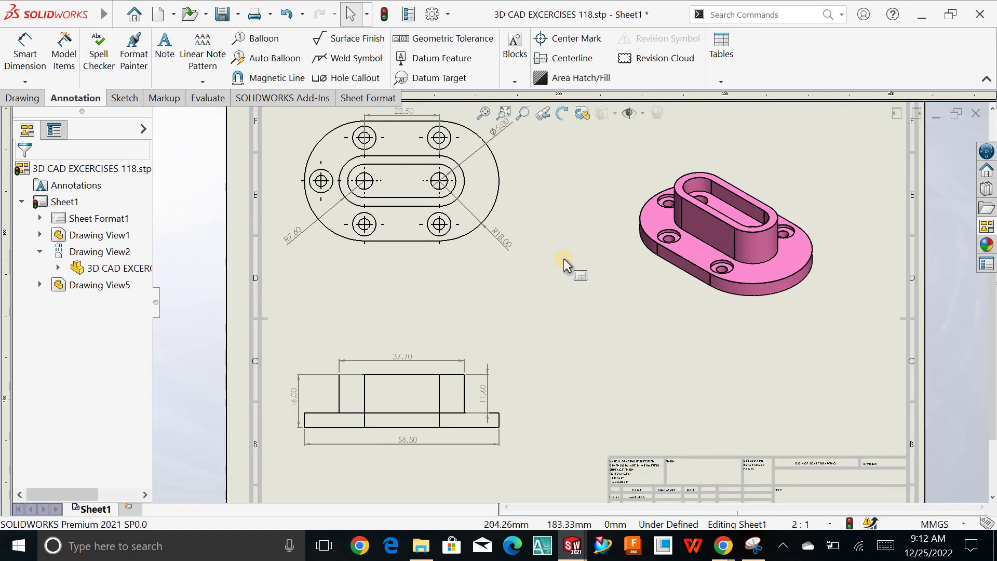
key(f)
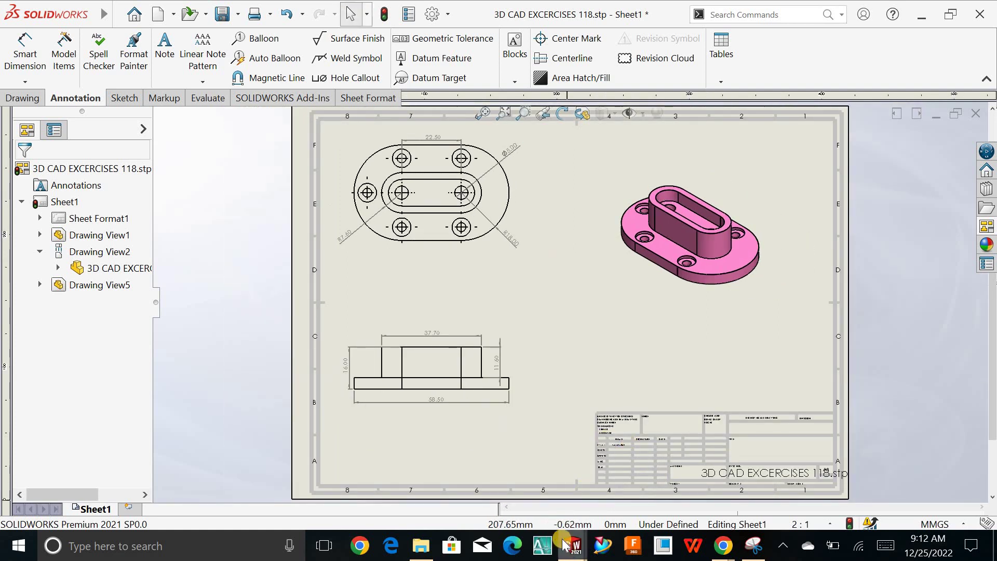
Switch to the part and close the drawing without saving, discarding the model changes
click(483, 468)
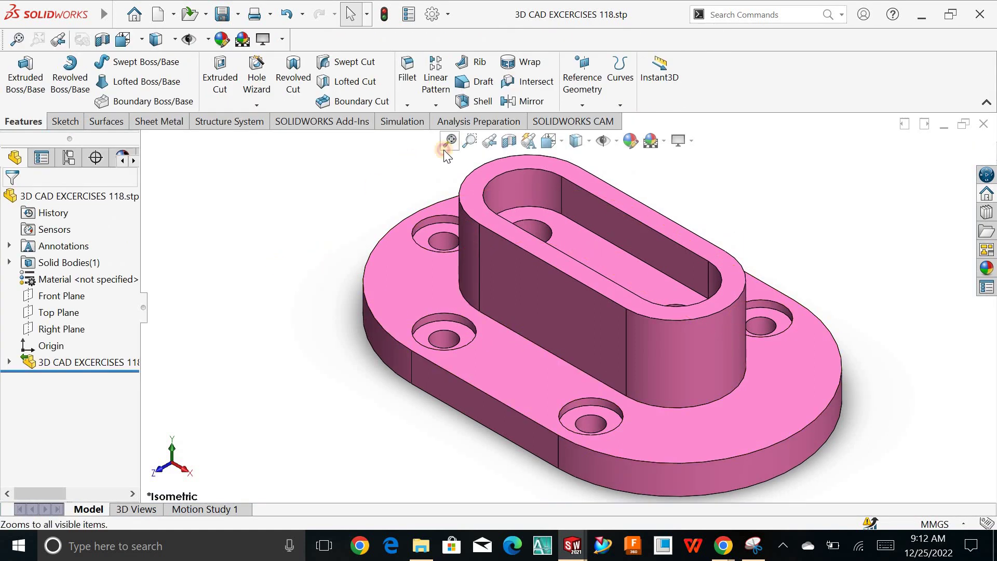
click(449, 141)
mouse_move(573, 545)
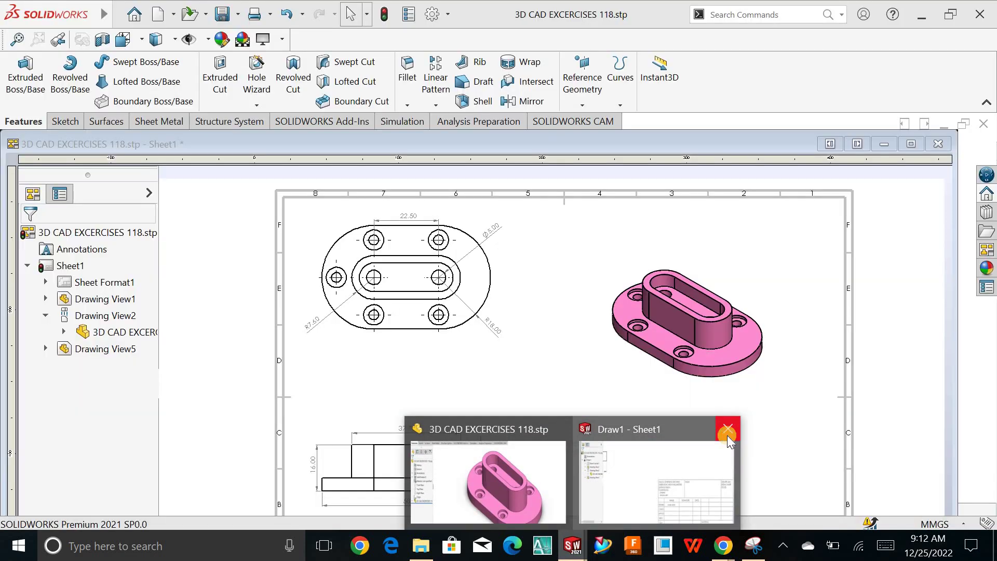
click(726, 431)
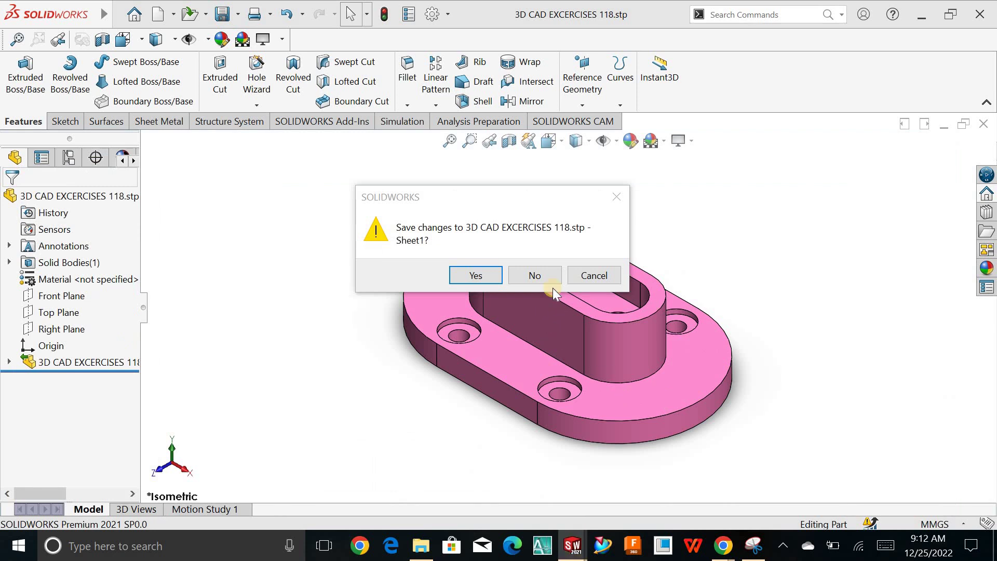
click(530, 274)
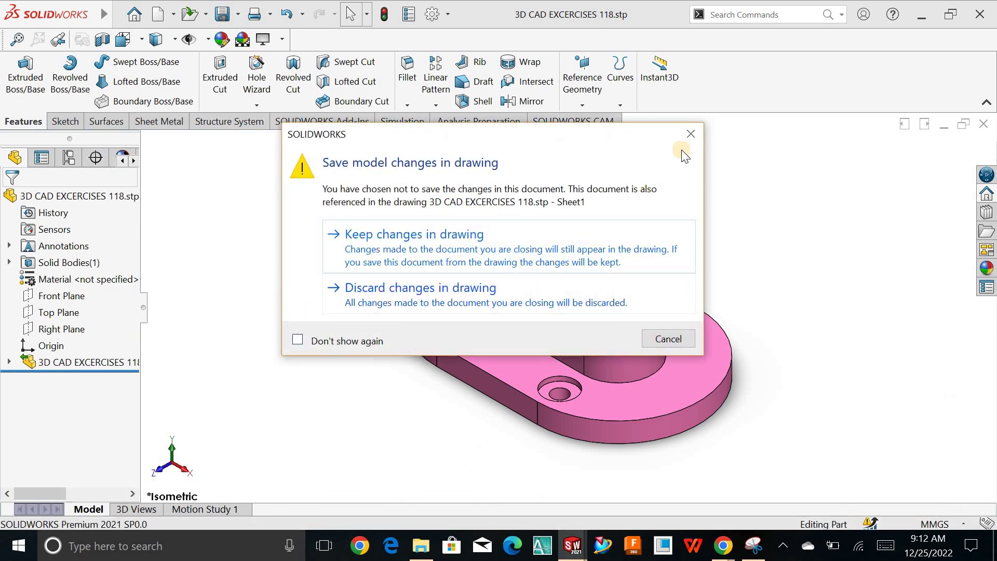
click(691, 134)
mouse_move(572, 546)
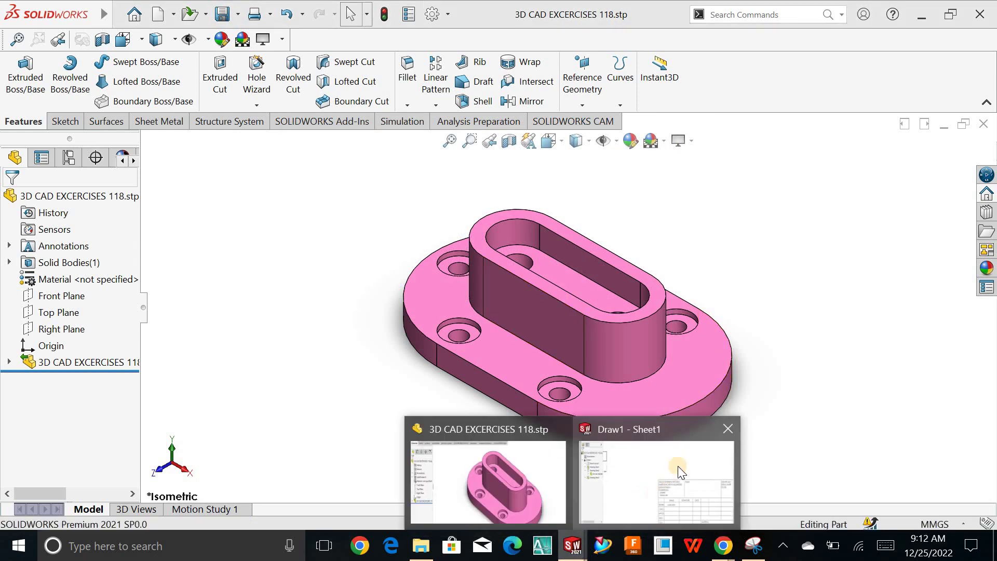
click(728, 431)
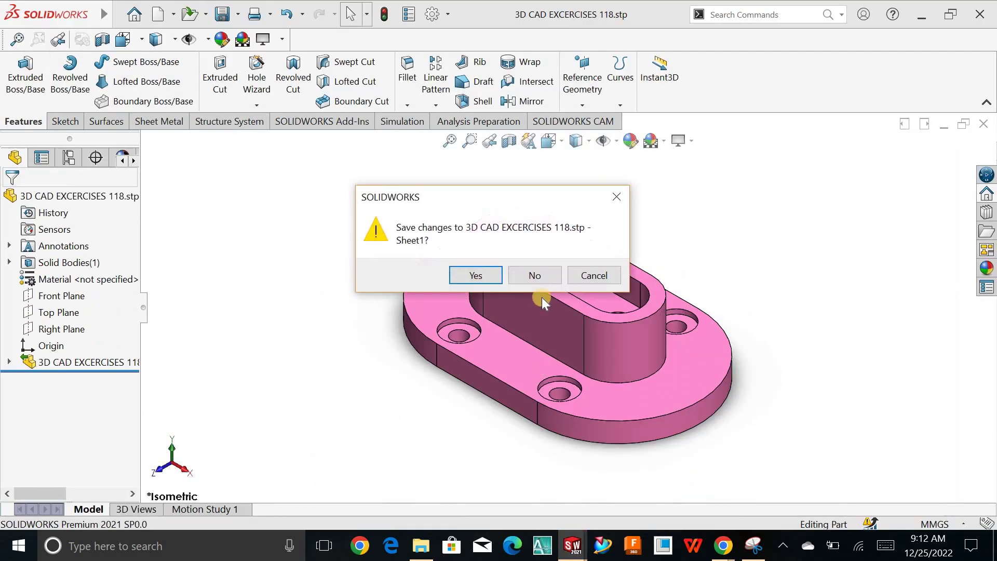
click(531, 277)
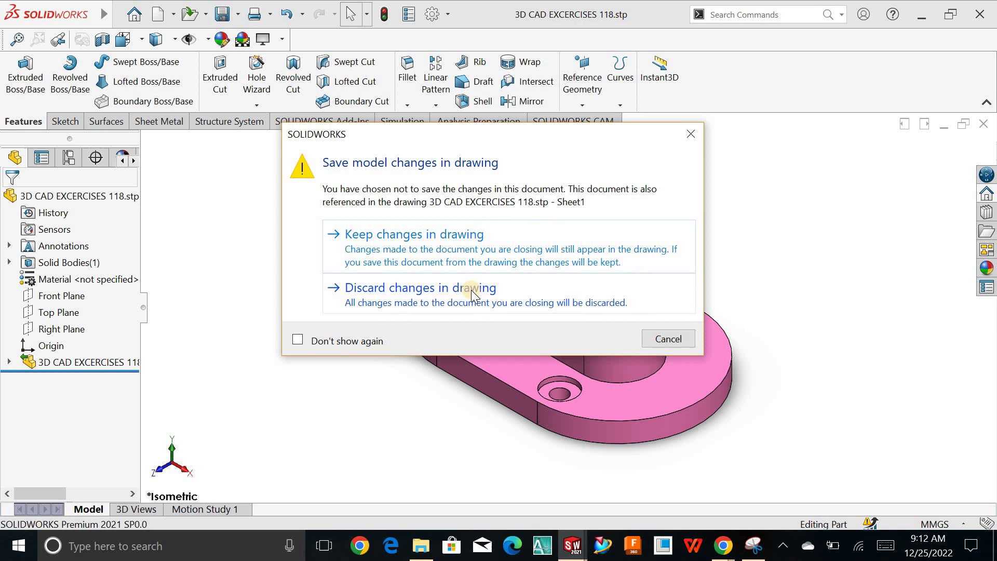
click(328, 236)
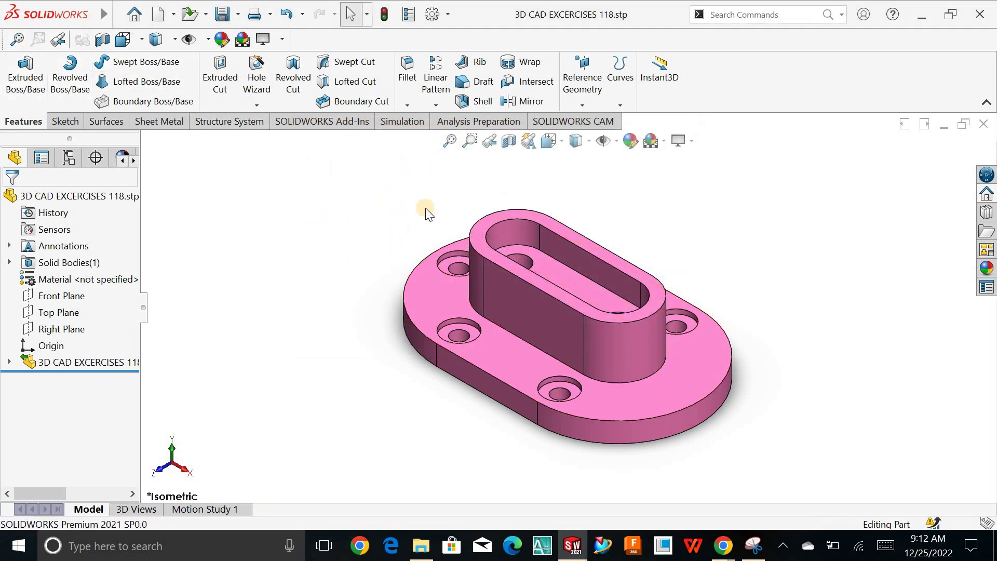
Apply the Plain White background scene to the part
click(663, 149)
click(679, 181)
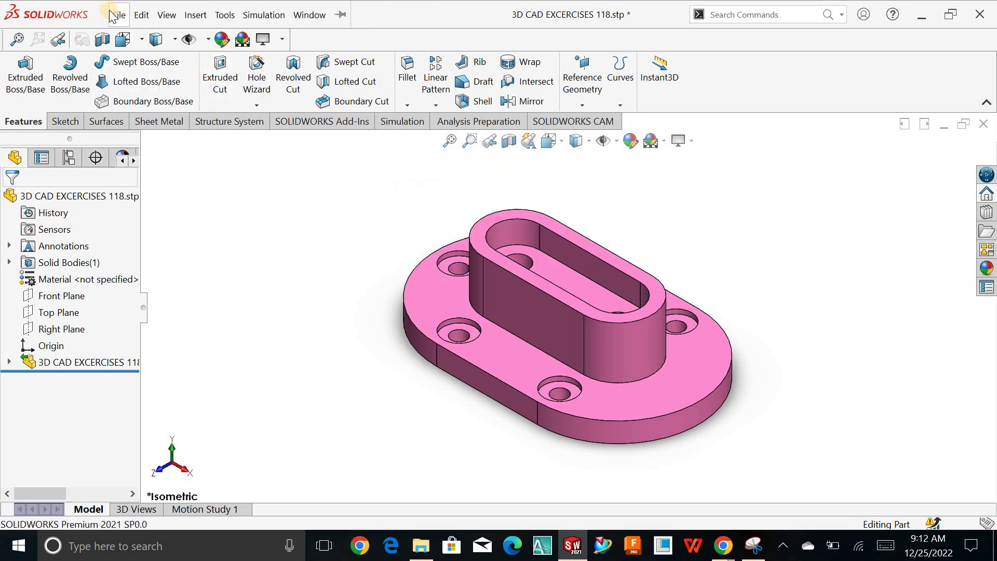
click(118, 16)
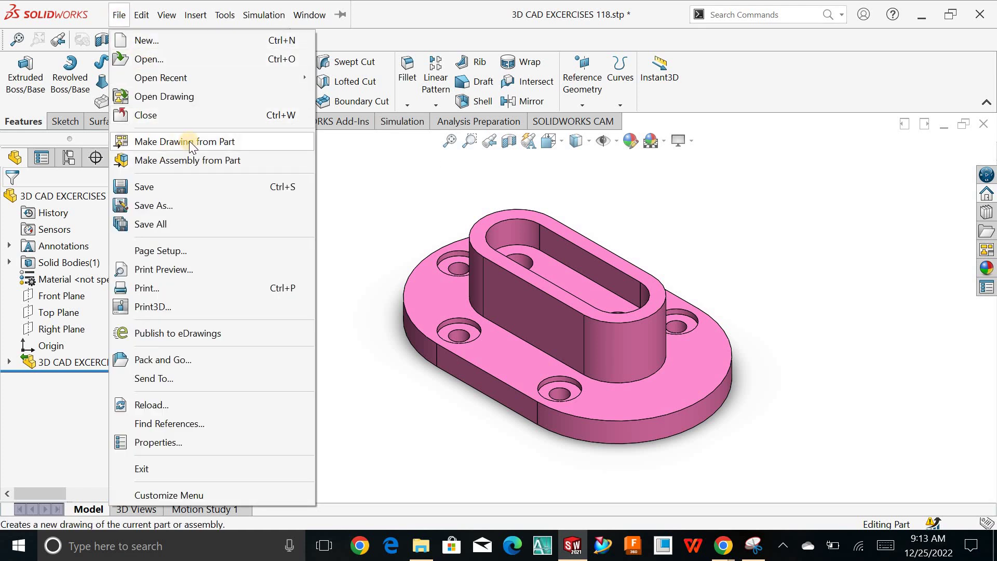
click(128, 17)
Choose Drawing in the New document dialog, then cancel it
click(119, 16)
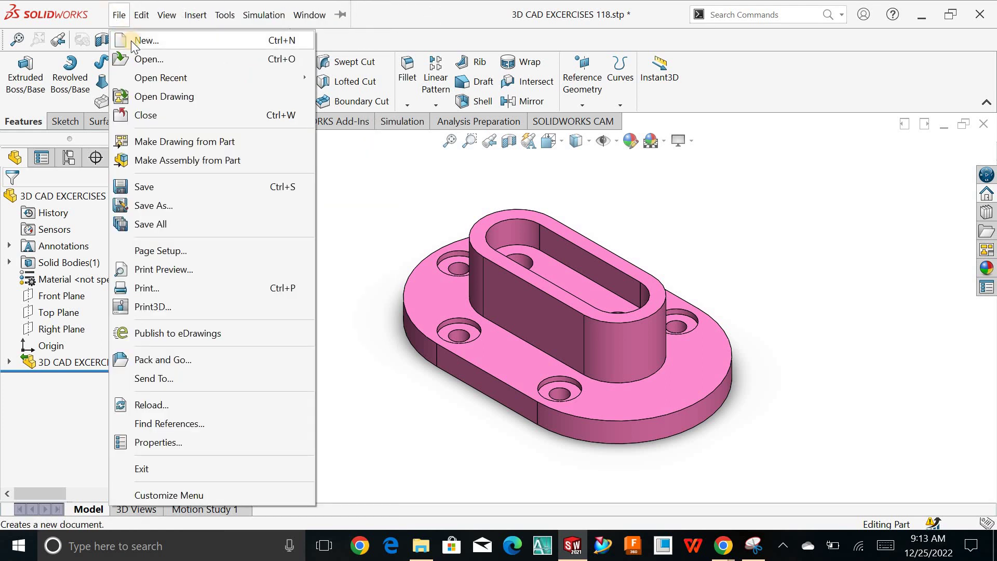
click(132, 39)
click(693, 167)
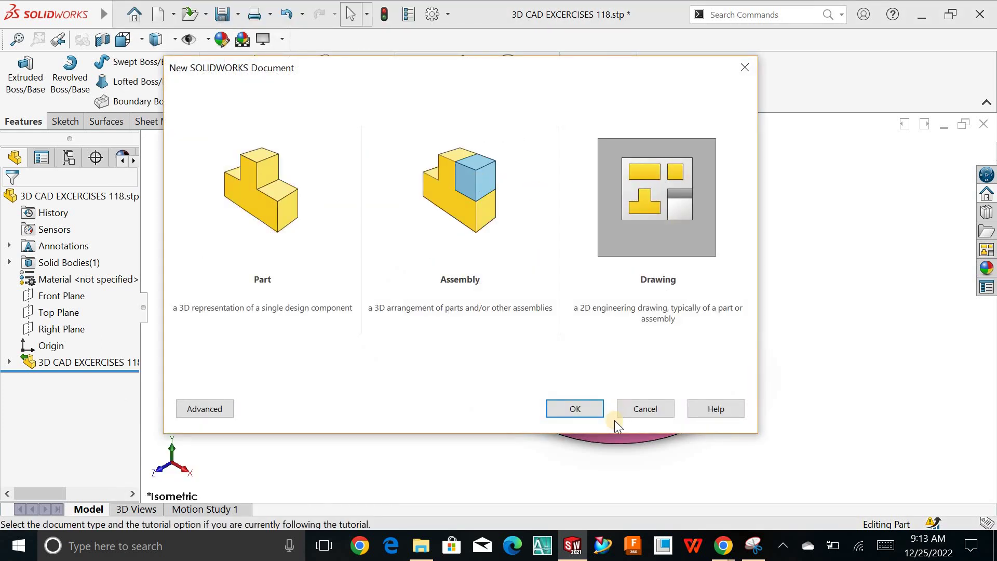
click(639, 416)
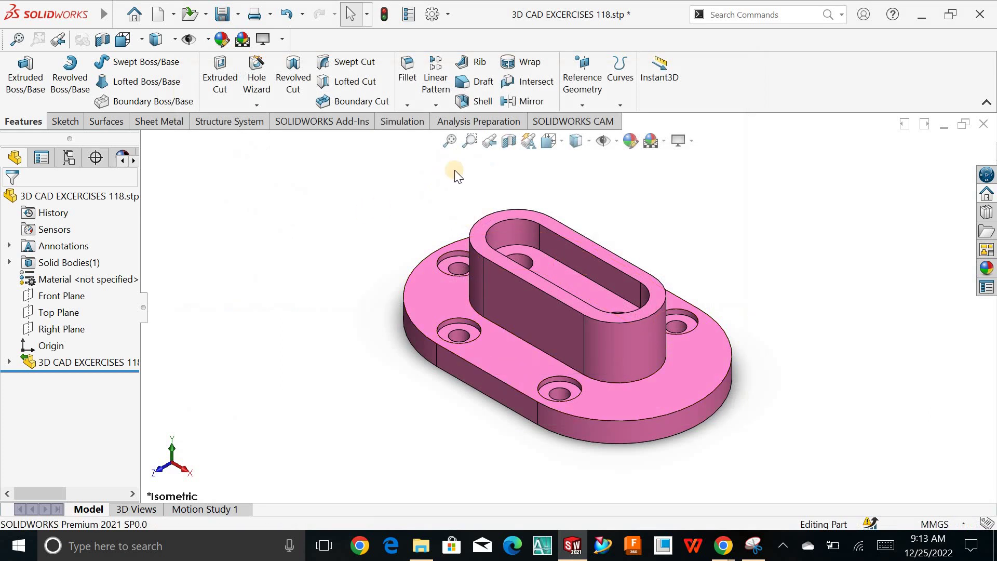
mouse_move(47, 15)
click(119, 15)
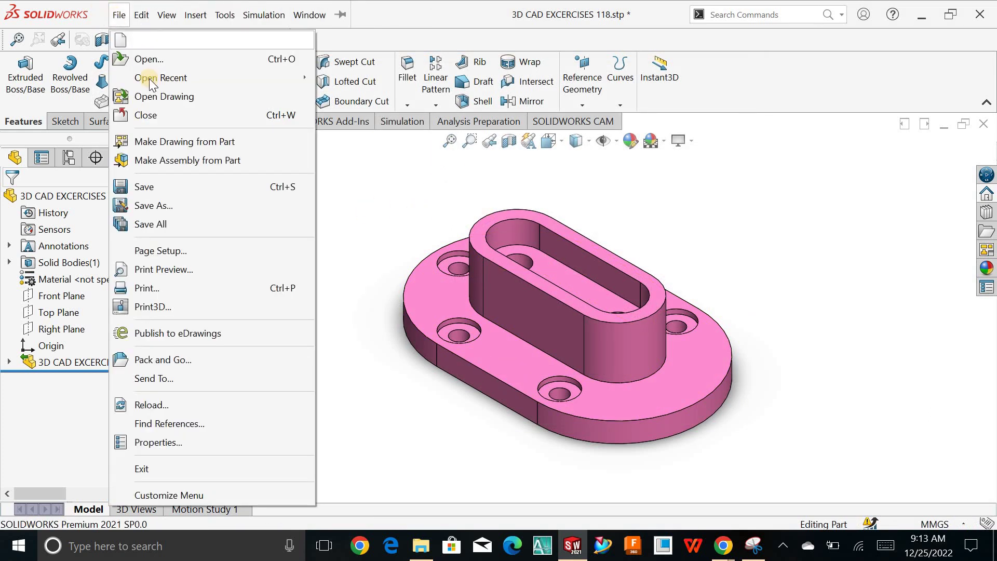
Make a drawing from the part on an A3 (ISO) sheet
click(208, 139)
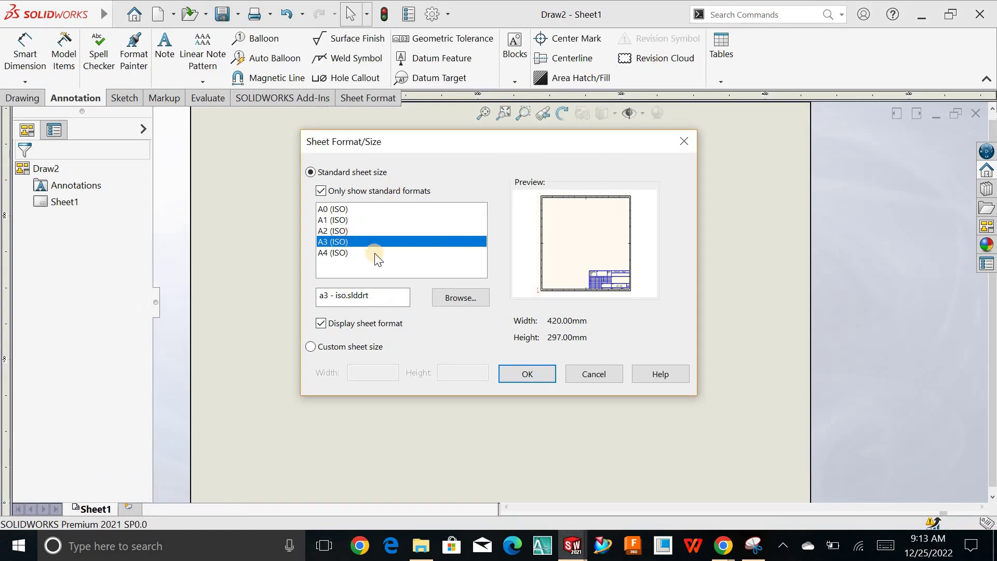
click(531, 375)
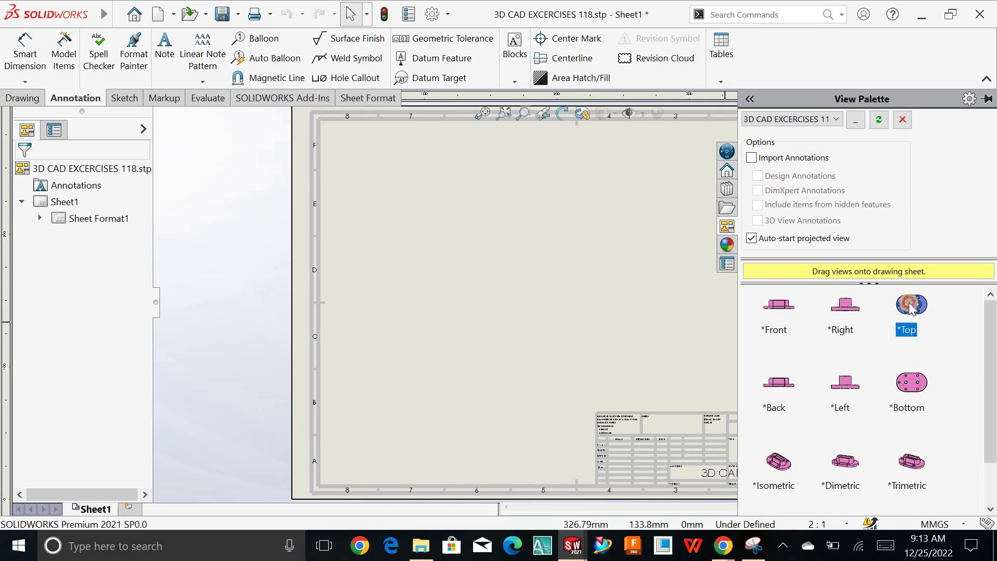
Place the top view at the sheet's upper left and the projected front view below it
drag(912, 308, 431, 196)
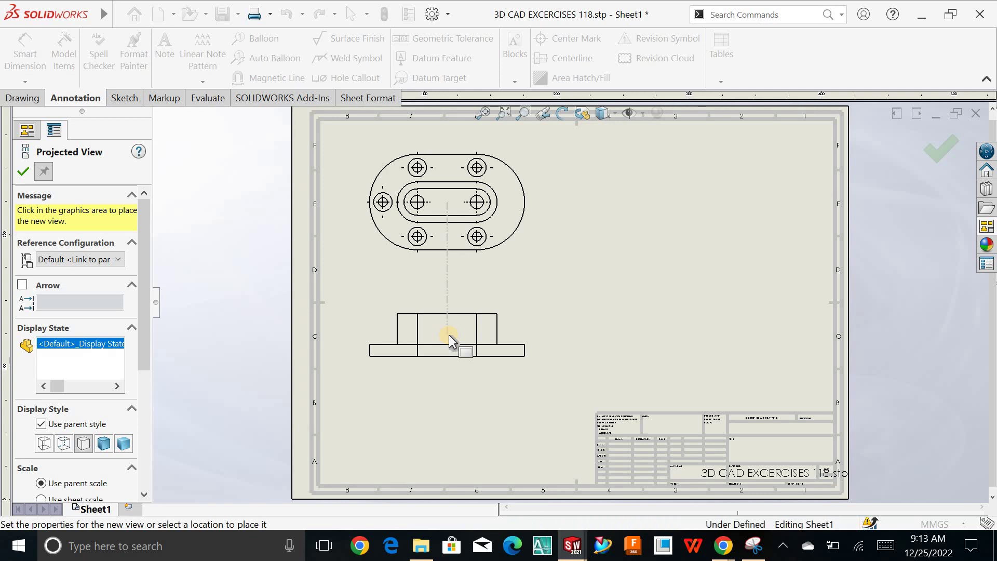
click(449, 334)
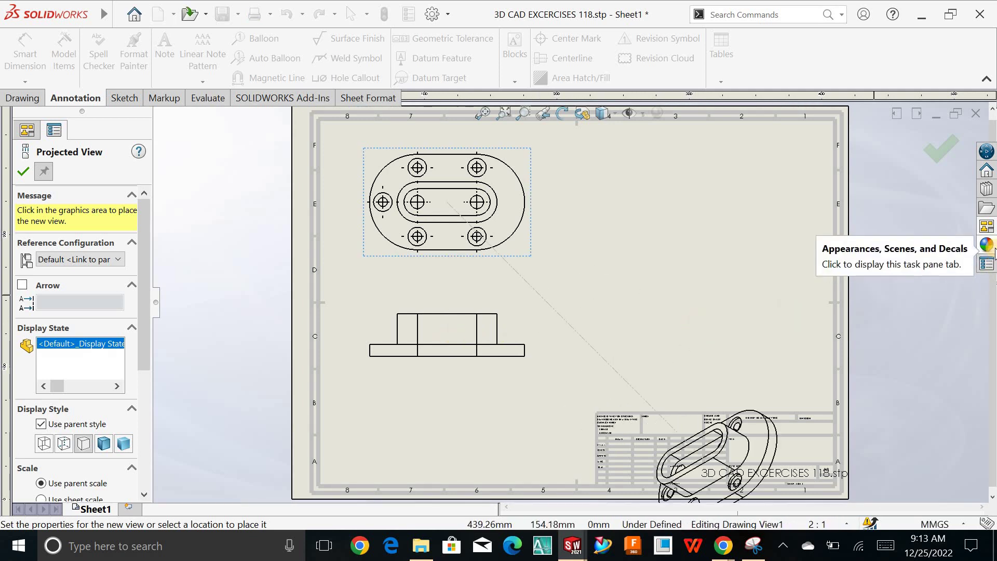
click(987, 226)
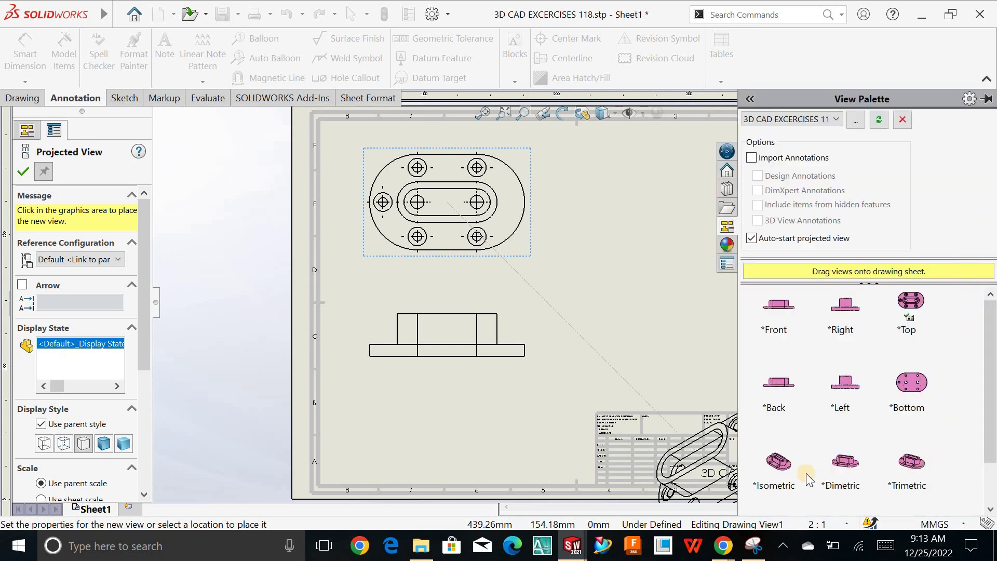
drag(775, 471, 680, 212)
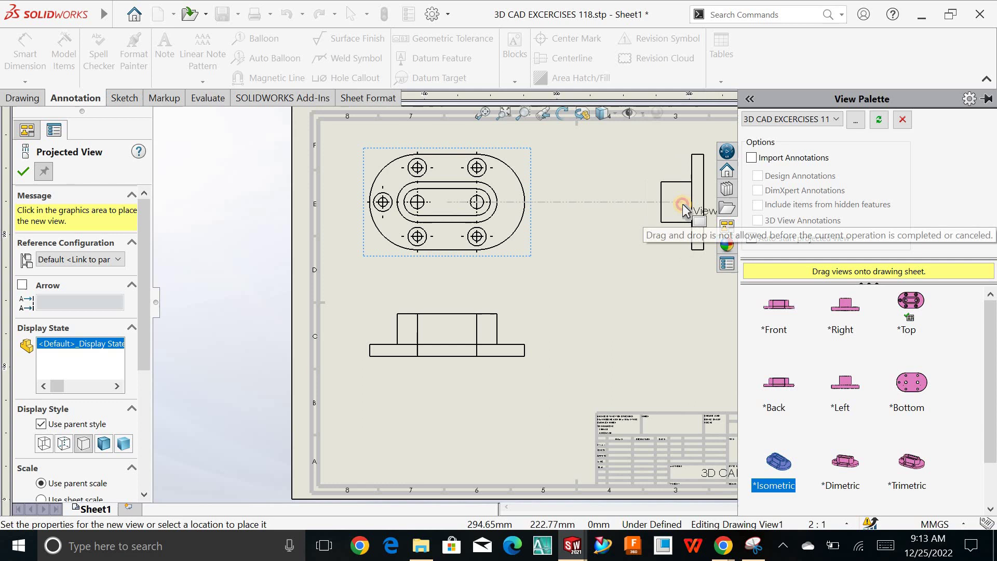
click(24, 172)
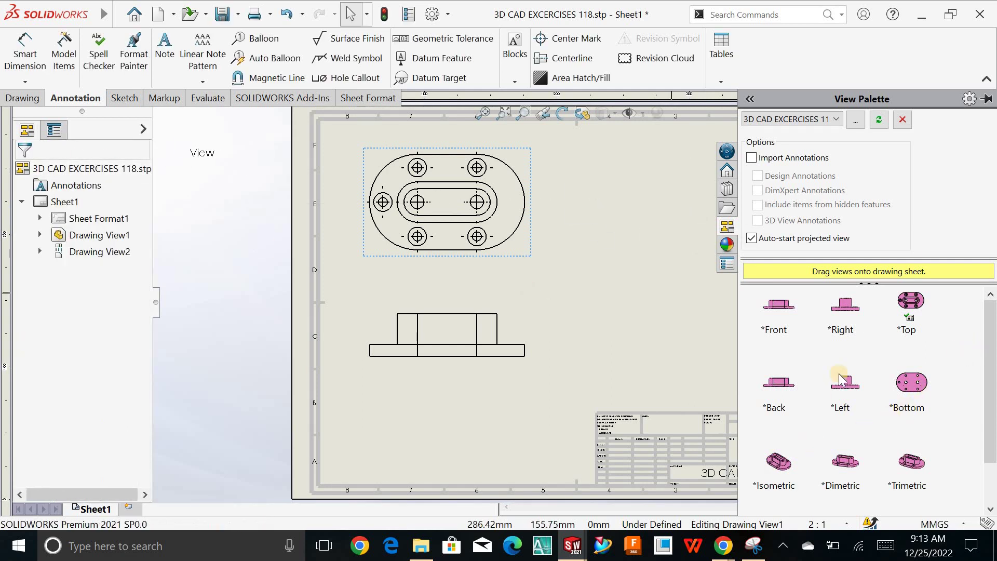
Place the isometric view at the sheet's upper right, displayed Shaded With Edges
drag(775, 472, 716, 224)
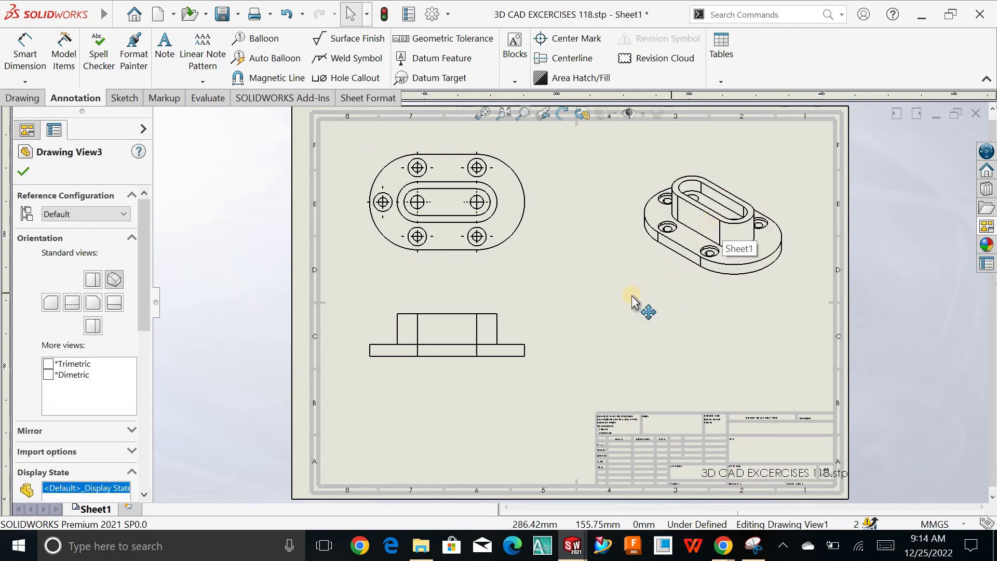
drag(137, 308, 137, 409)
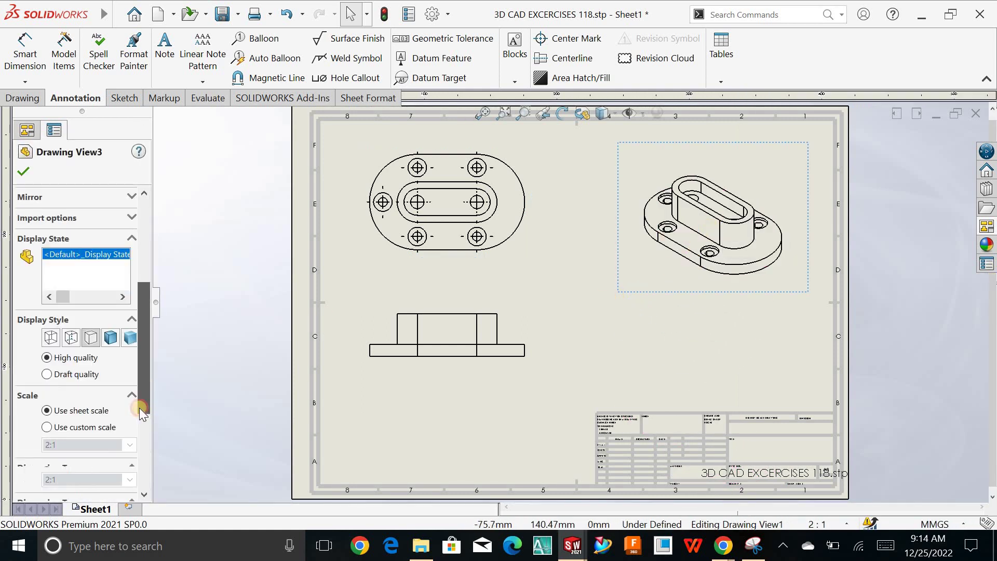
click(110, 325)
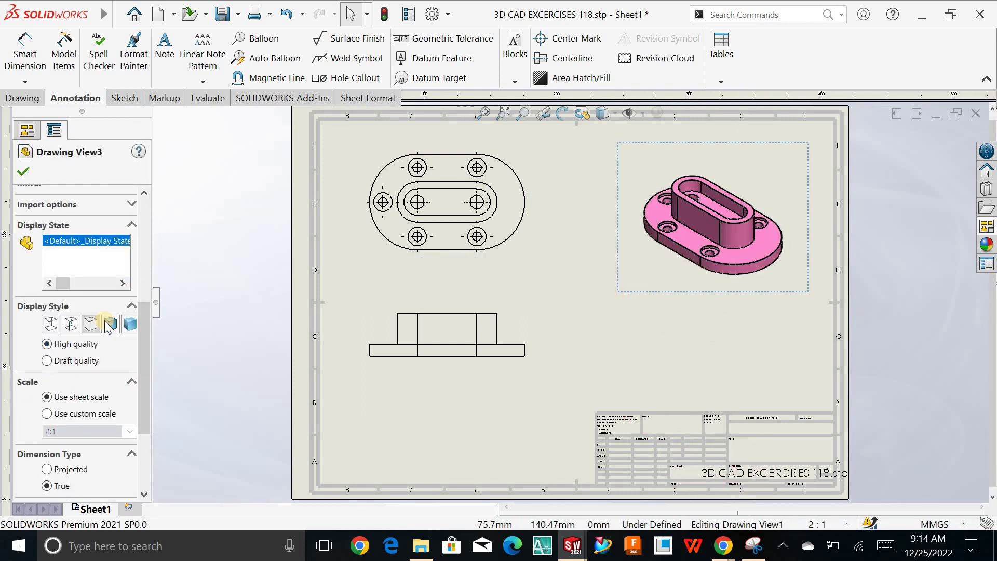
click(22, 172)
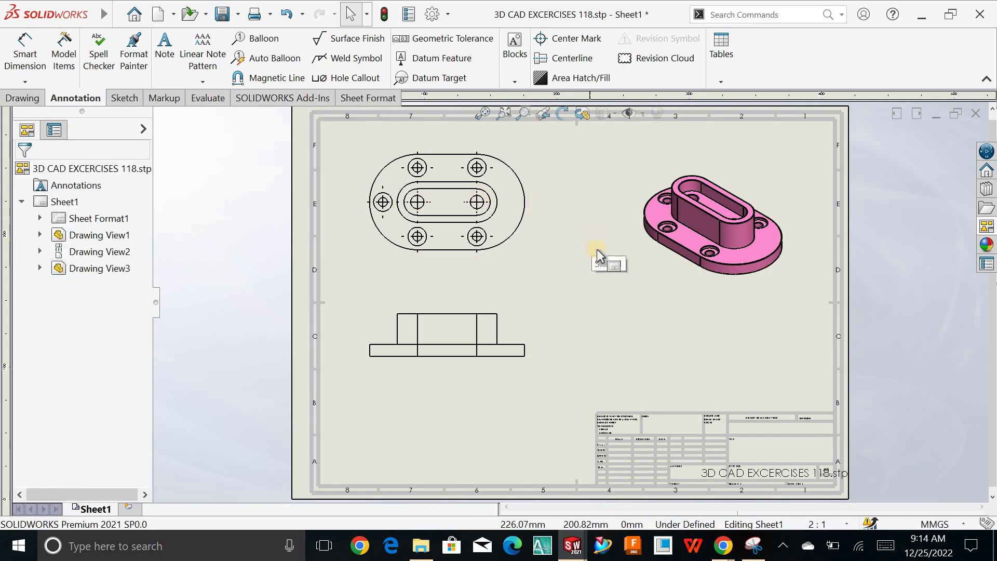
key(f)
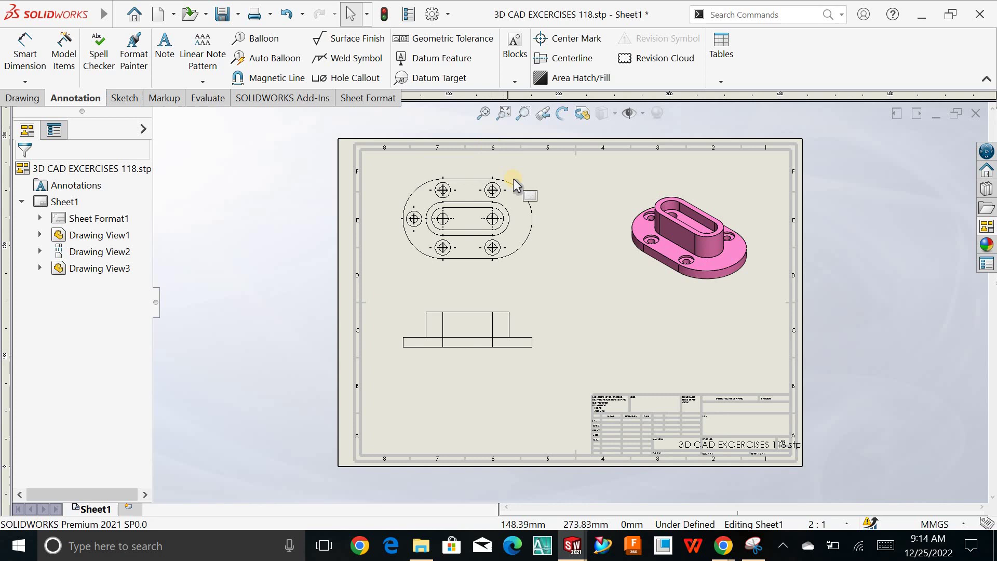
key(f)
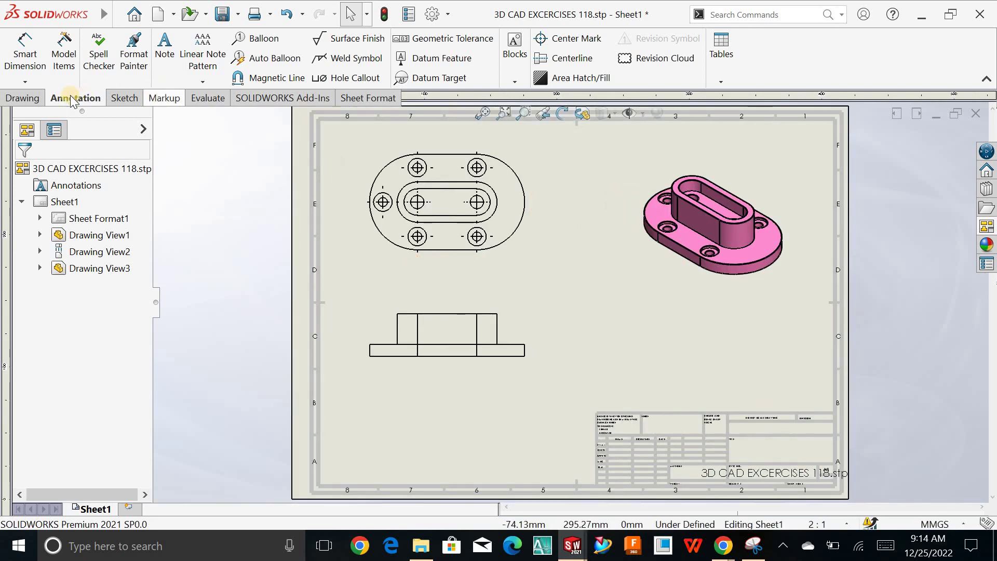
Dimension the top view's outer radius R18.00, slot radius R7.60 and hole Ø7.00
click(25, 59)
click(524, 195)
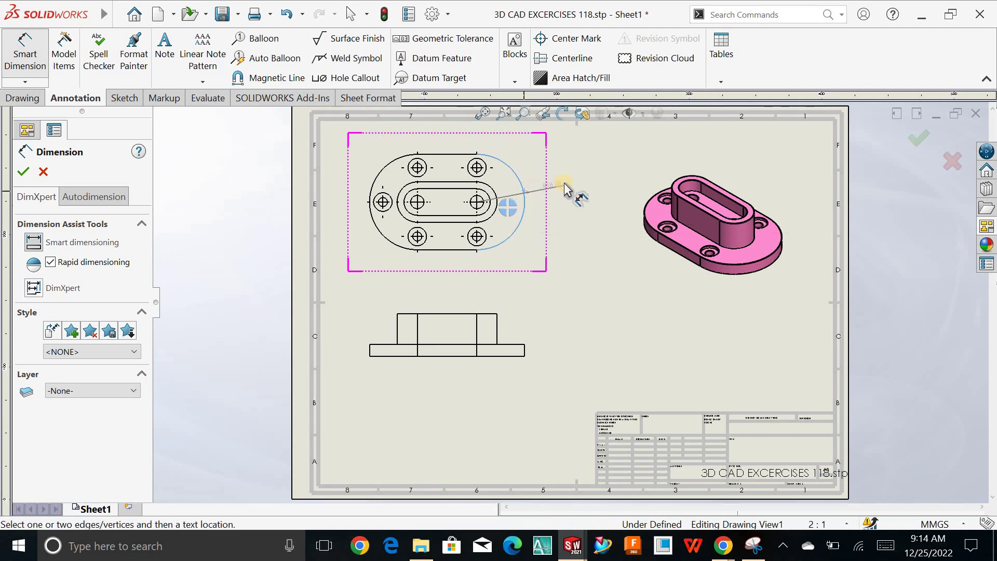
click(590, 187)
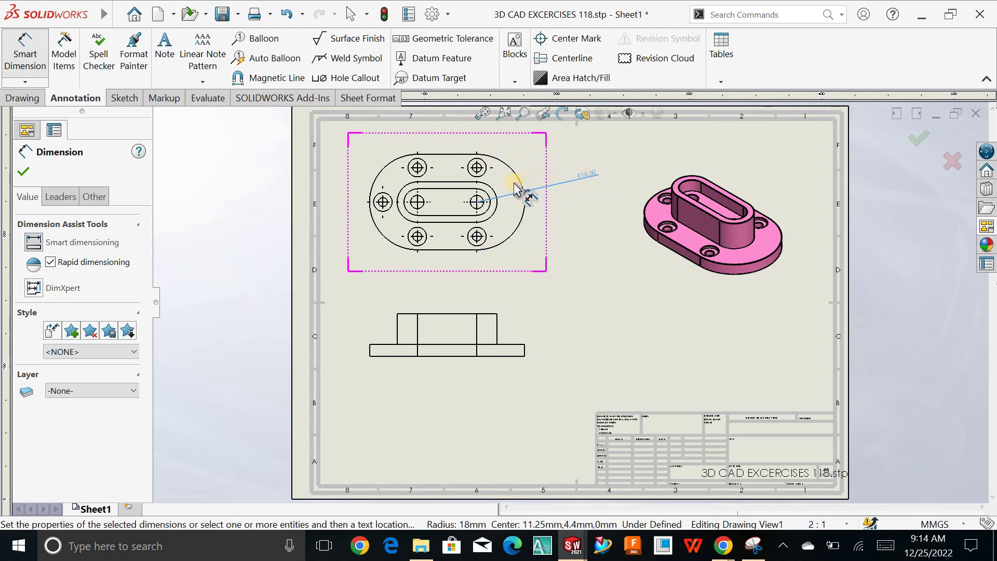
click(408, 185)
click(378, 165)
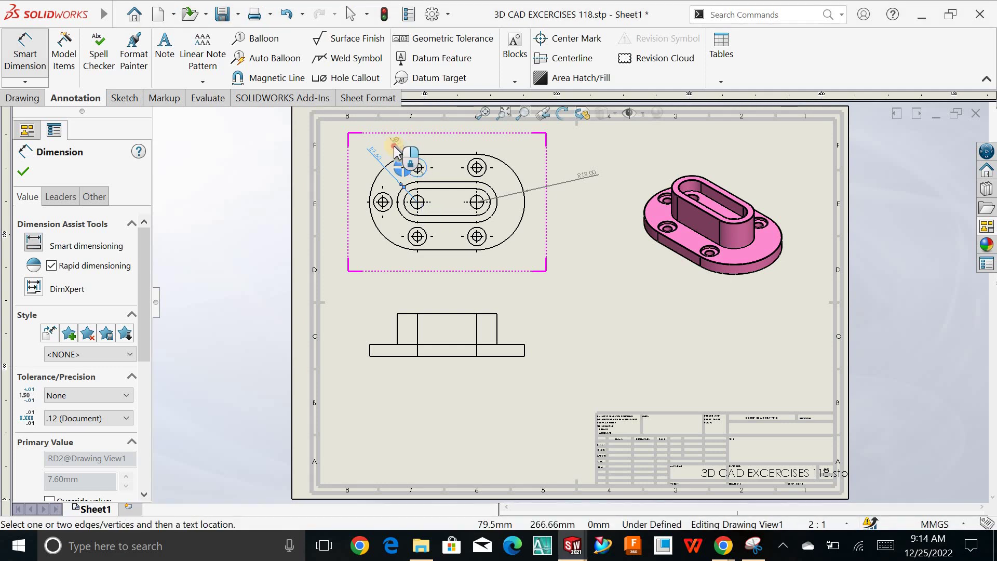
click(395, 150)
click(442, 221)
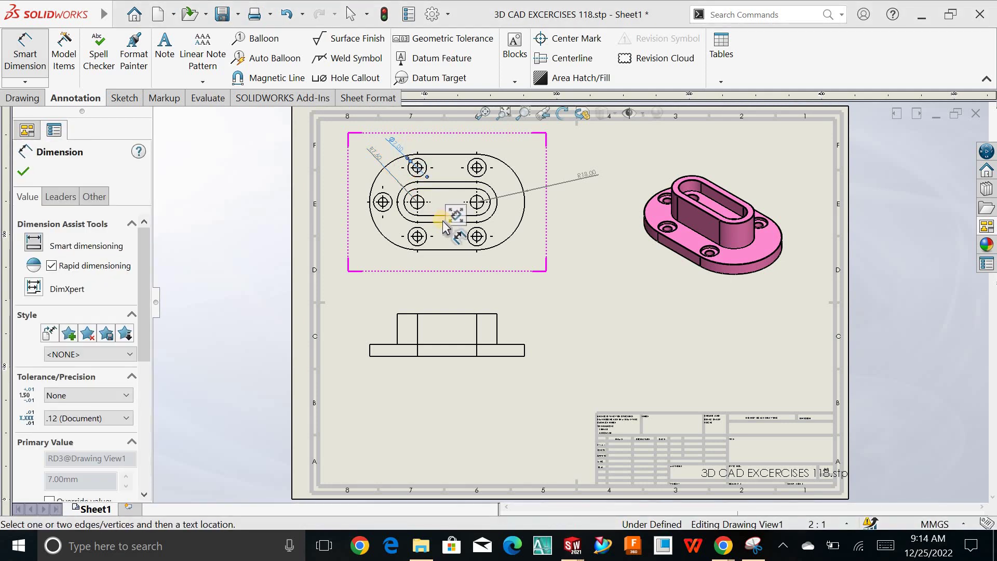
scroll(546, 273, up, 3)
scroll(566, 316, down, 3)
scroll(566, 316, down, 2)
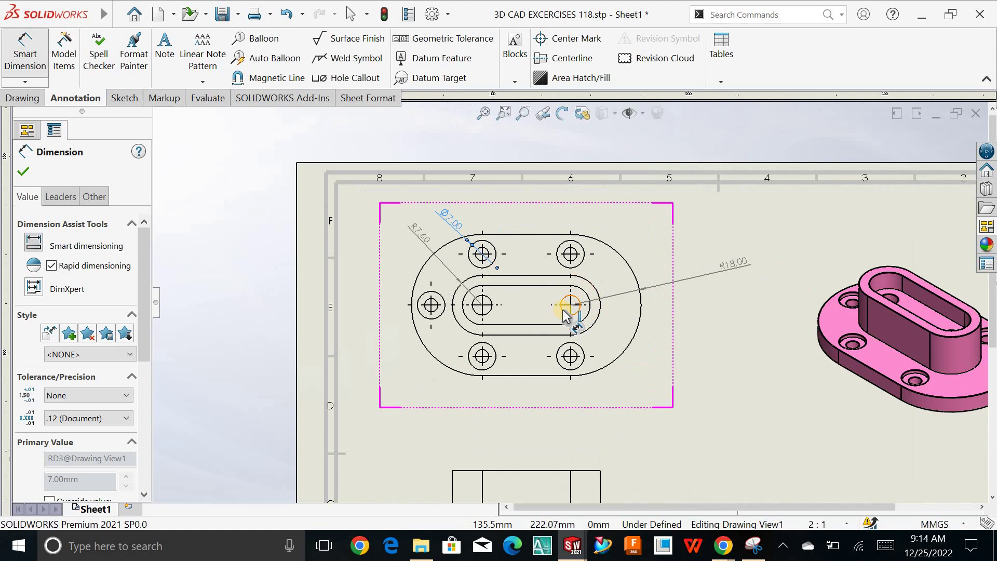
scroll(567, 316, down, 2)
Add 22.50 spacings for the lower holes below the part and the slot centres above it
click(519, 353)
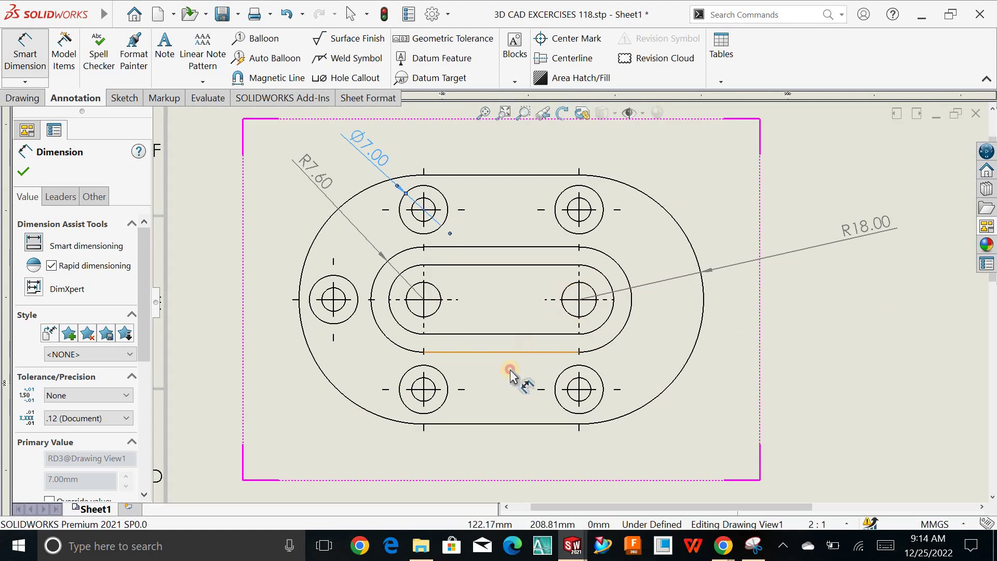
click(508, 460)
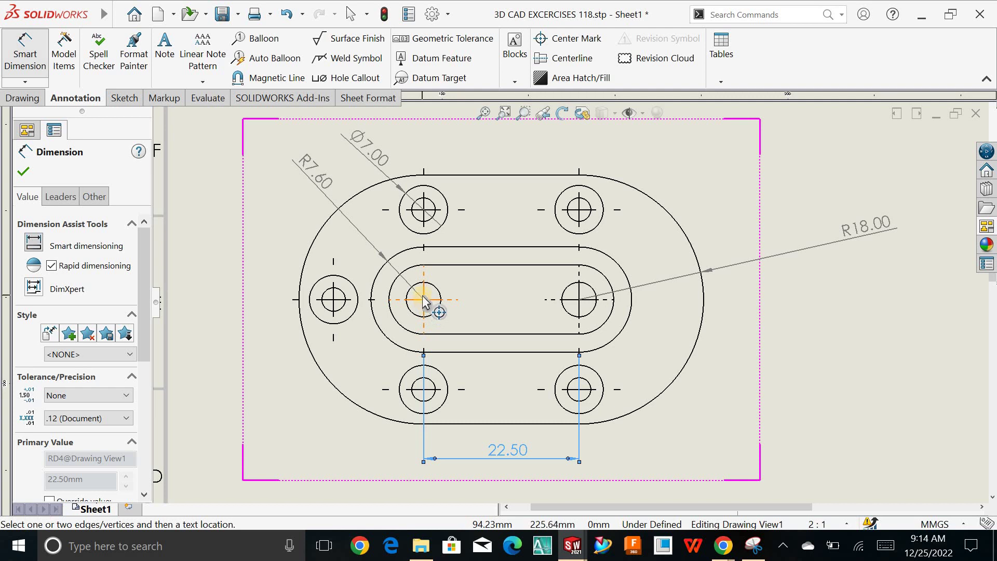
click(423, 304)
click(579, 304)
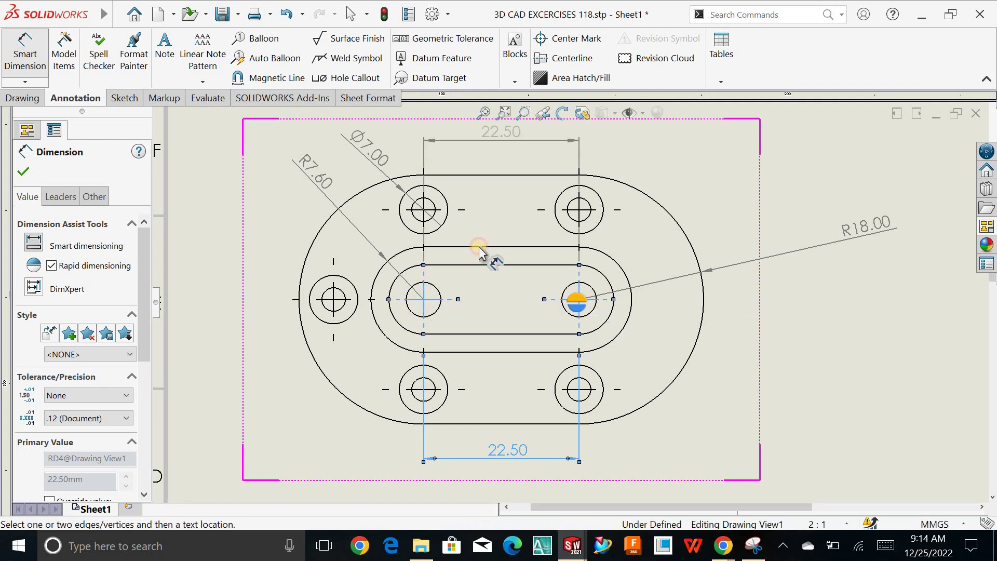
click(510, 157)
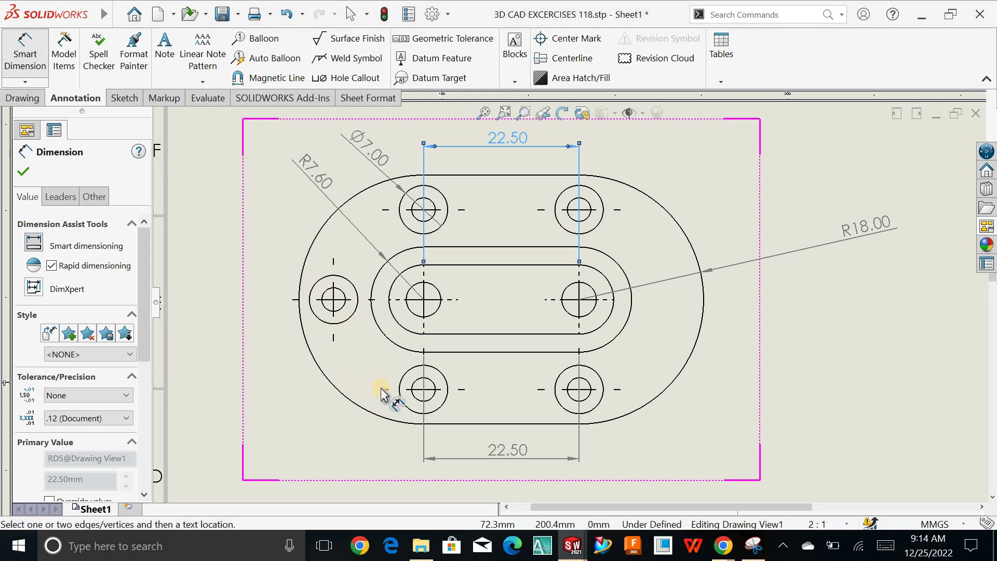
scroll(516, 314, down, 1)
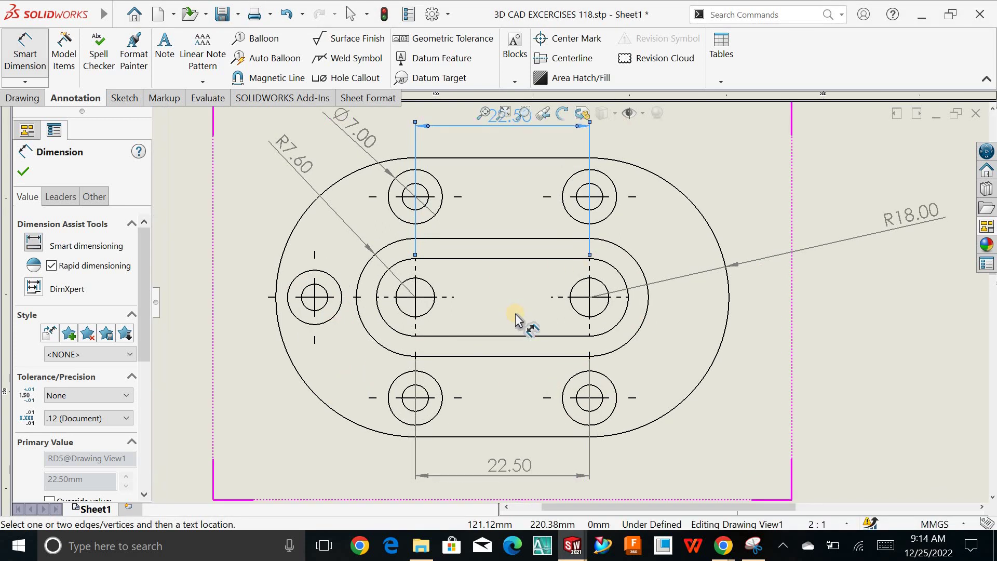
scroll(515, 314, up, 1)
scroll(516, 315, up, 1)
scroll(515, 335, up, 1)
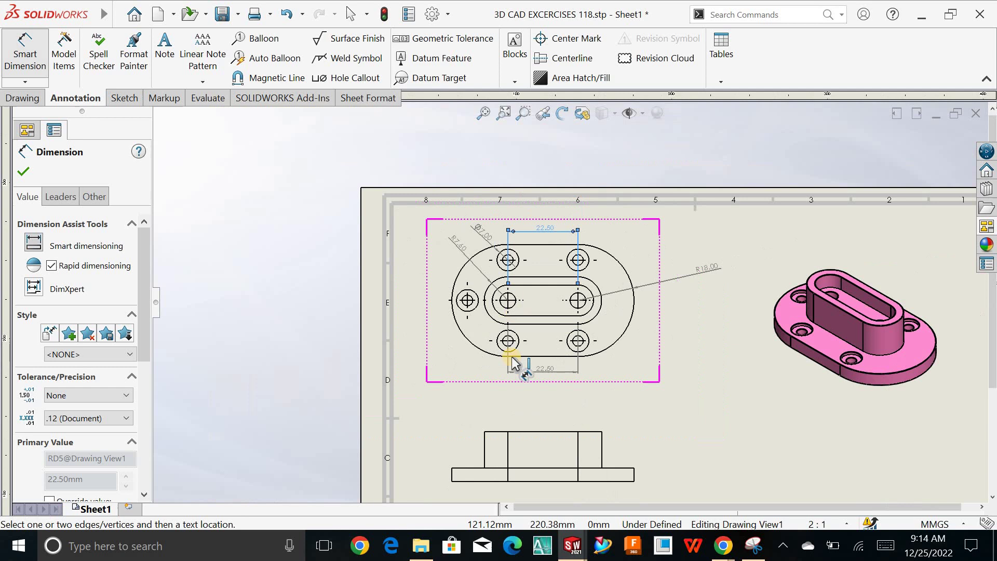
scroll(531, 437, up, 1)
scroll(569, 457, down, 2)
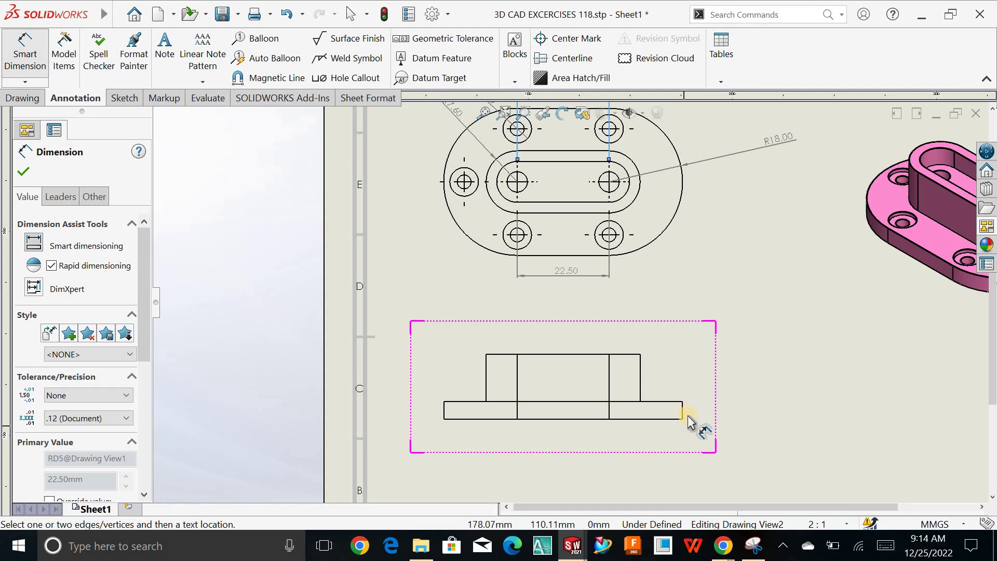
Dimension the front view's 58.50 width, 37.70 boss width and 16.00 overall height
click(442, 420)
click(573, 462)
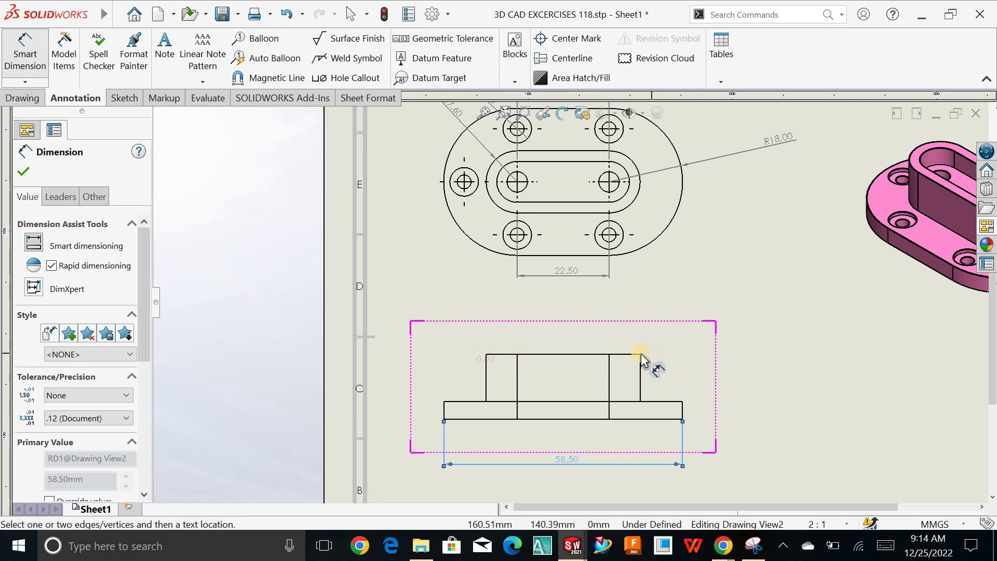
click(581, 355)
click(564, 335)
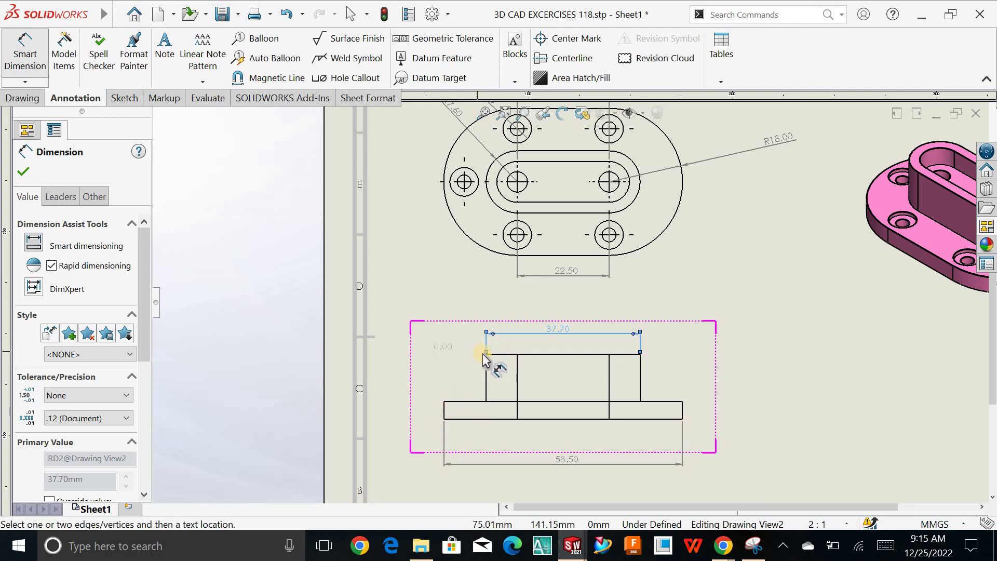
click(446, 418)
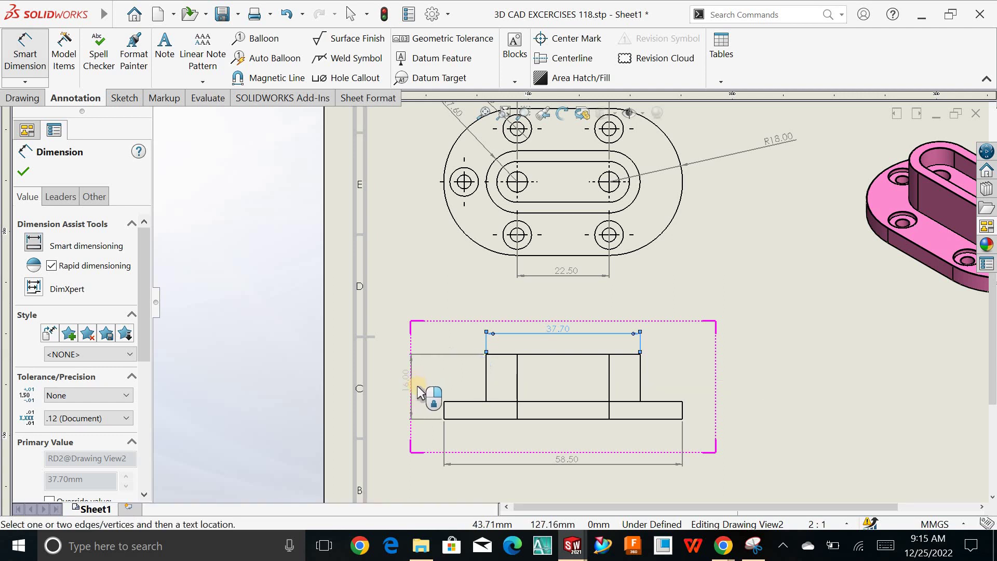
click(458, 395)
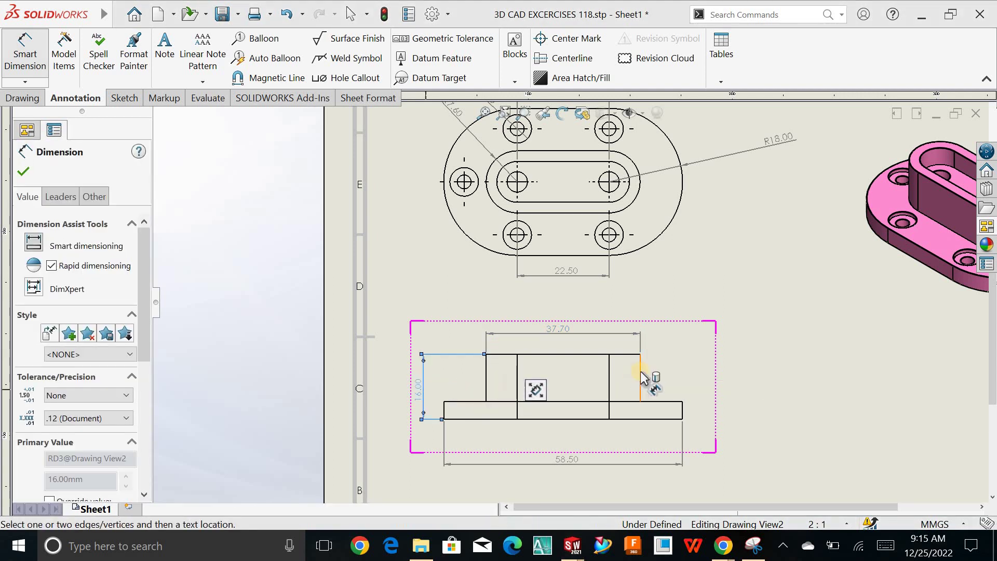
key(Escape)
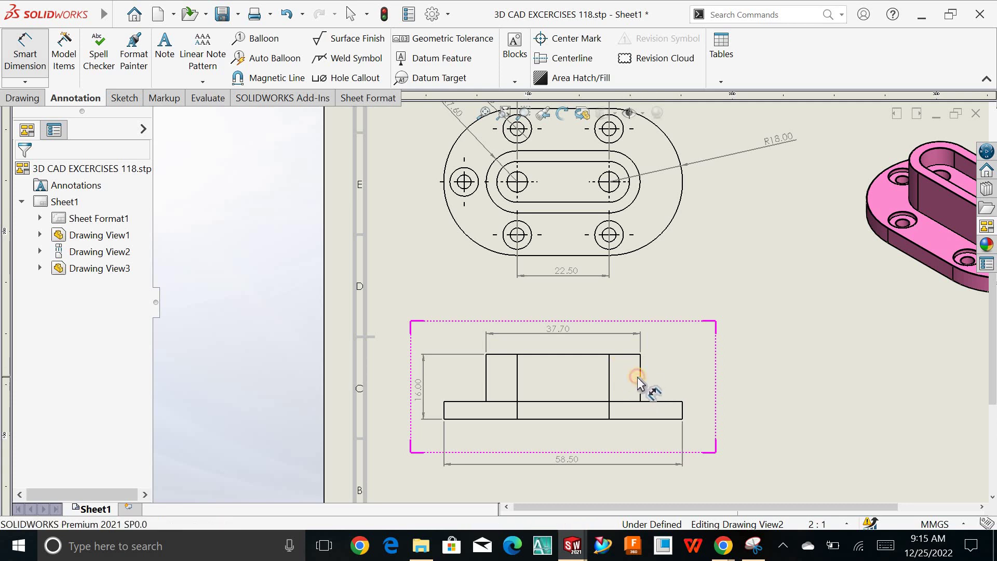
Add the 11.60 boss height and 4.40 base thickness, then fit the sheet
click(640, 381)
click(662, 382)
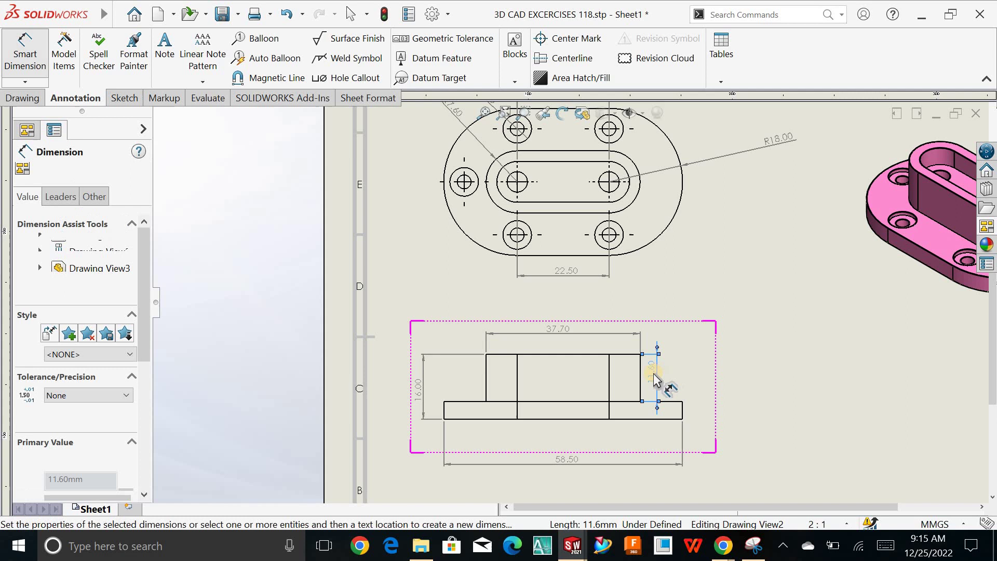
scroll(686, 406, down, 2)
scroll(659, 394, down, 2)
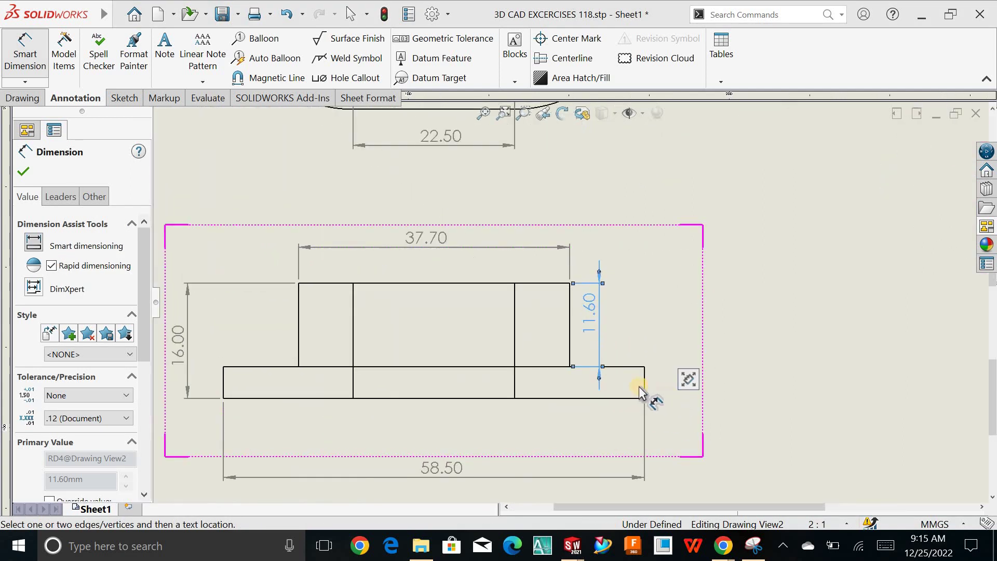
scroll(641, 384, down, 1)
key(Escape)
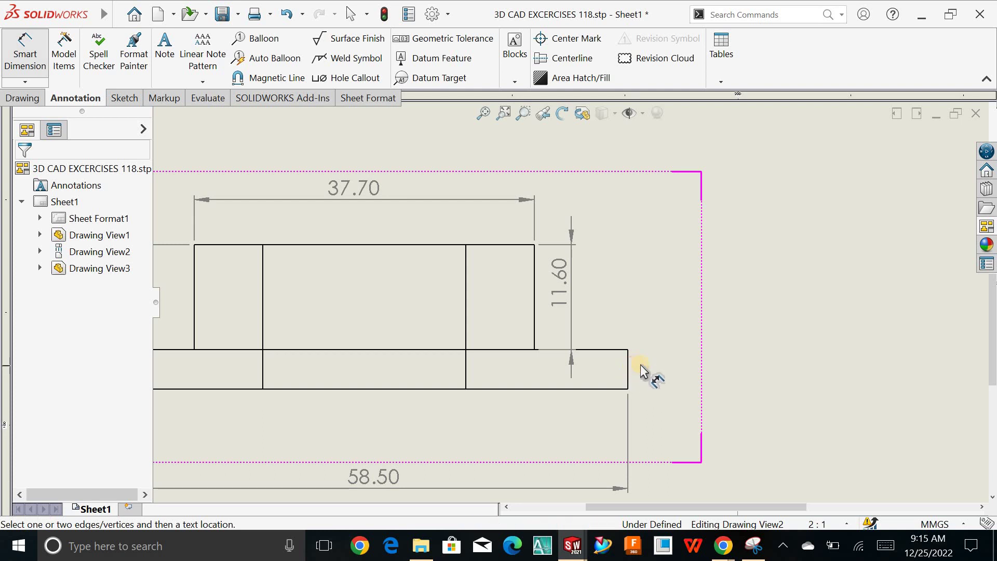
click(686, 374)
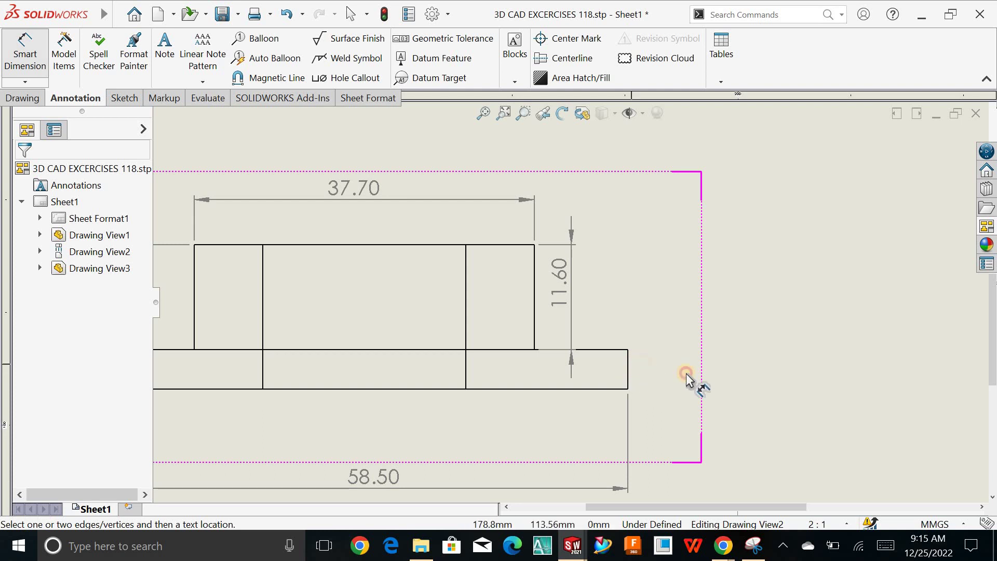
click(631, 368)
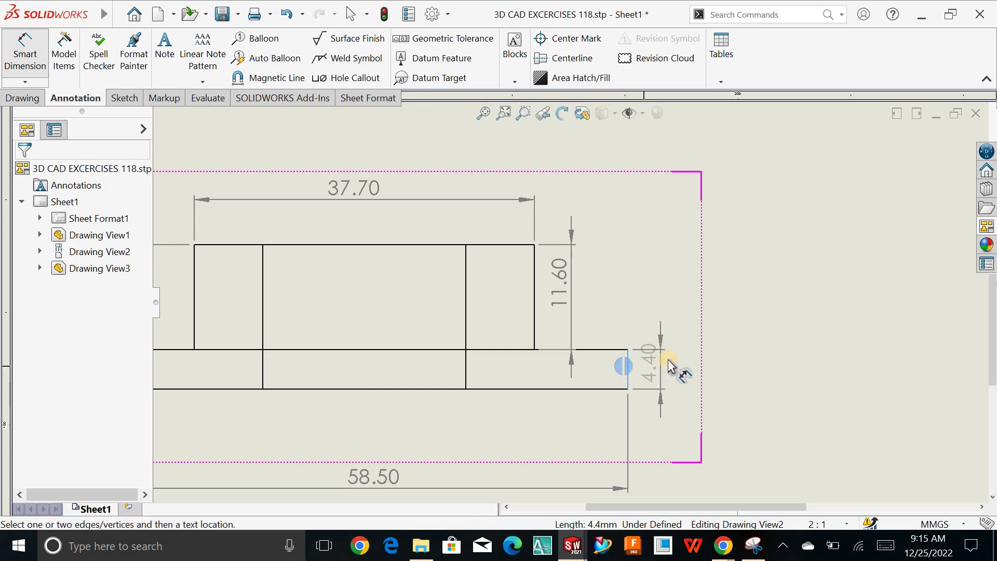
click(675, 373)
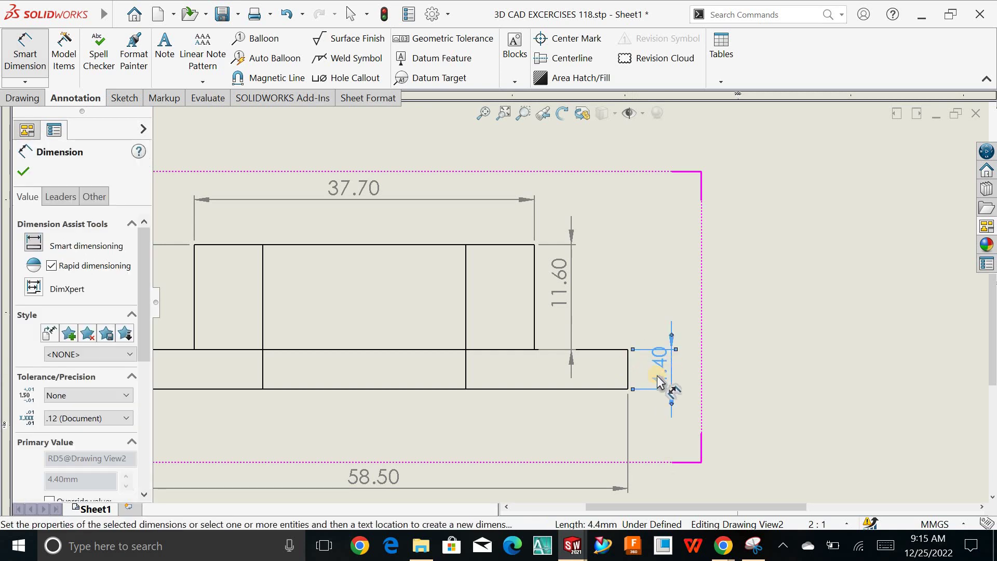
click(31, 170)
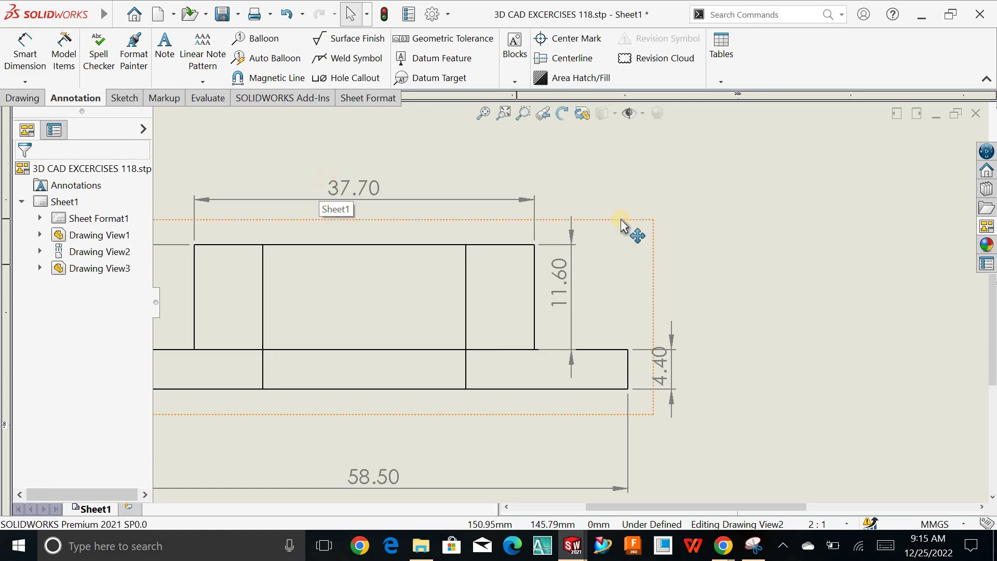
key(f)
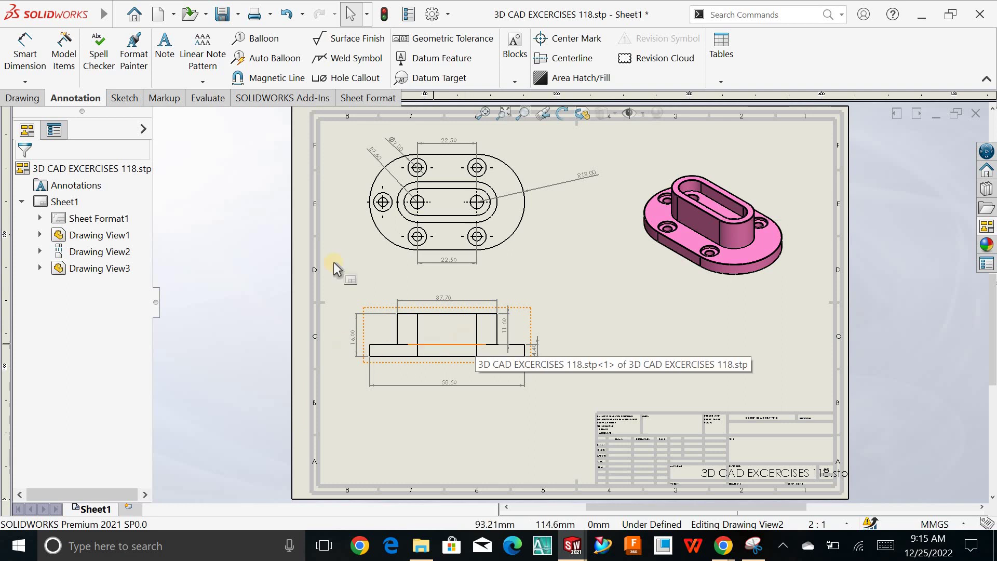
Dimension the front view's inner slot width between the middle vertical lines as 22.50
click(25, 55)
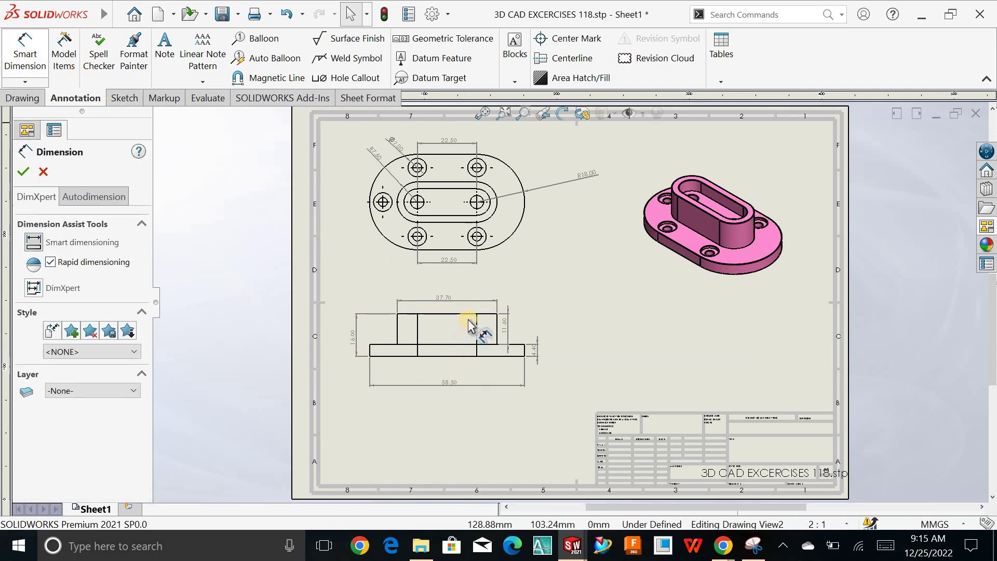
scroll(474, 326, down, 1)
scroll(499, 319, down, 1)
scroll(561, 316, down, 1)
scroll(598, 317, down, 2)
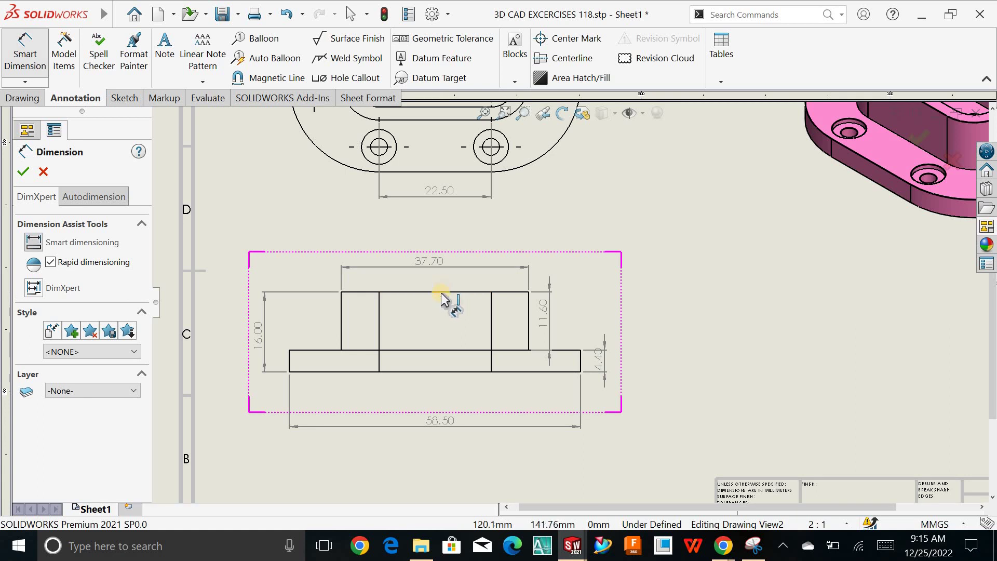
click(441, 295)
click(437, 325)
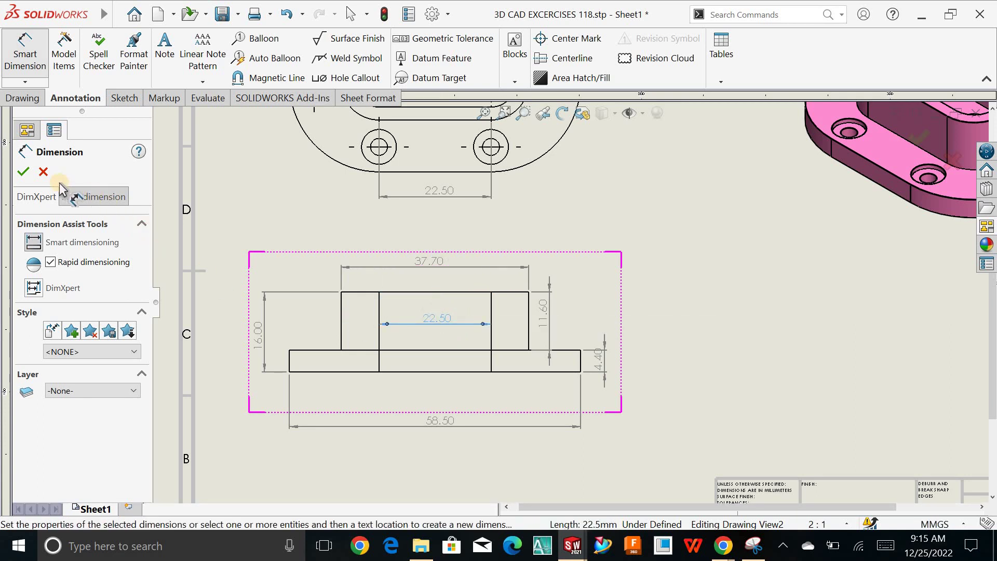
key(Escape)
key(Escape)
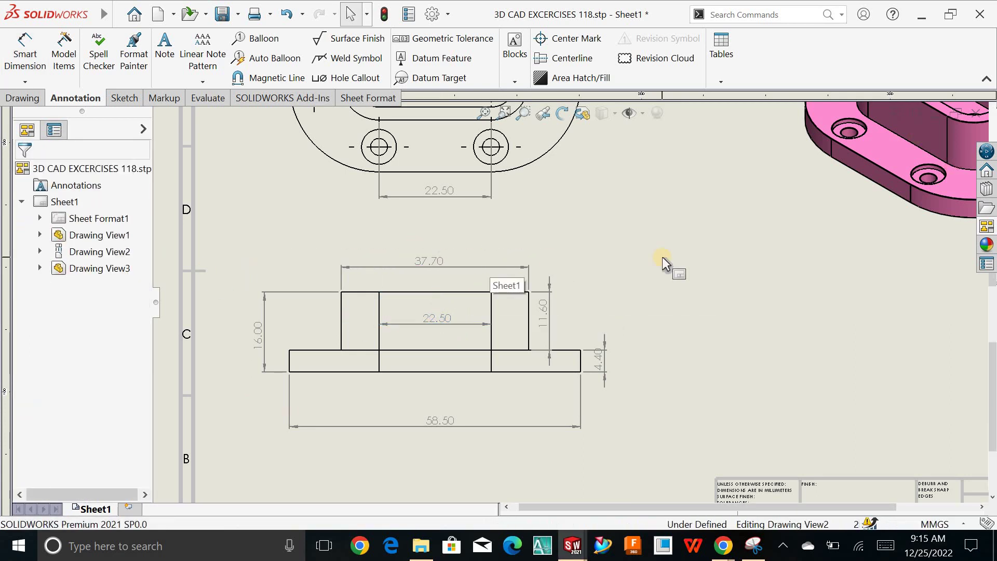
key(f)
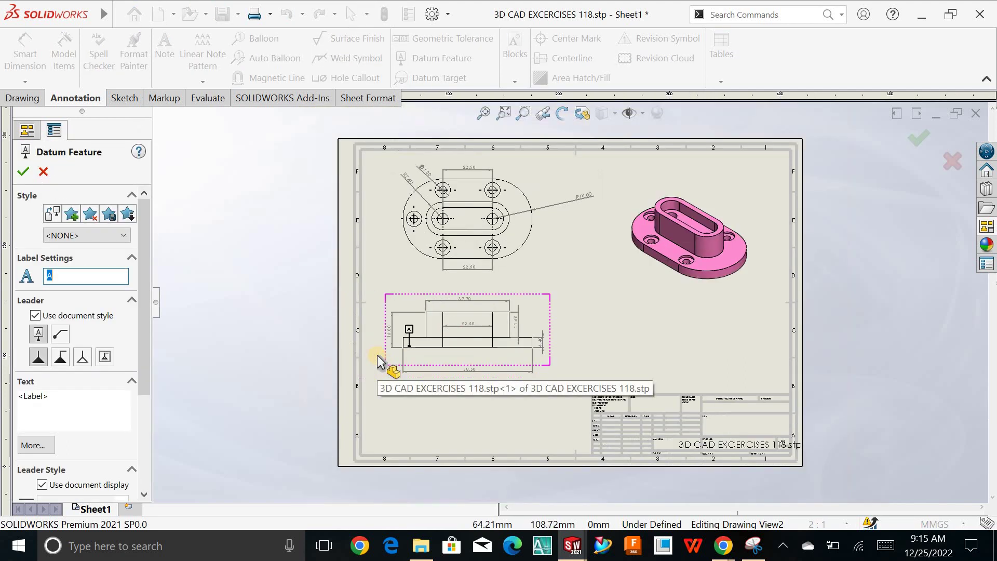
scroll(380, 347, down, 2)
scroll(608, 312, up, 3)
scroll(608, 312, up, 2)
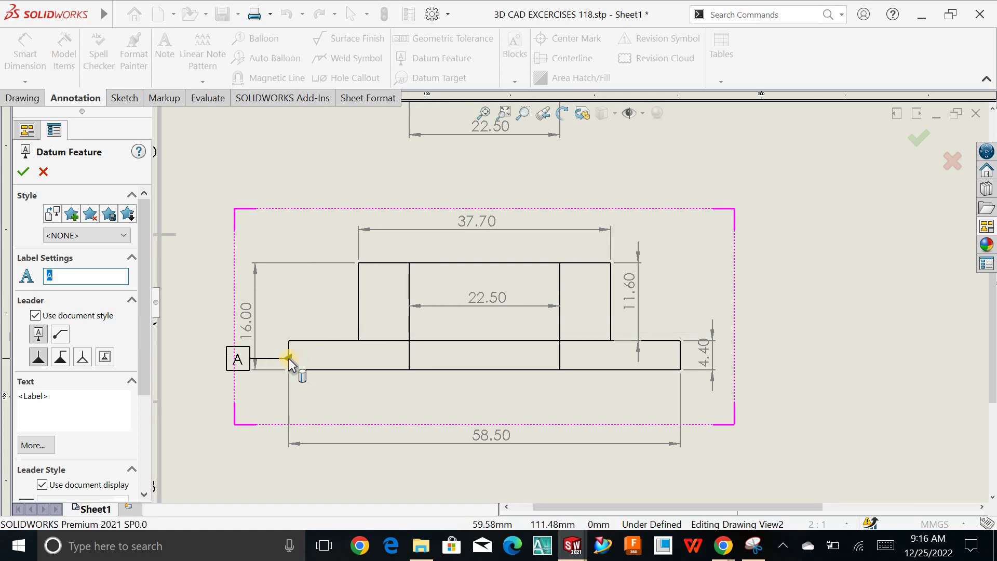
Attach datum A to the left edge of the front view's base, with the label to its left
click(289, 357)
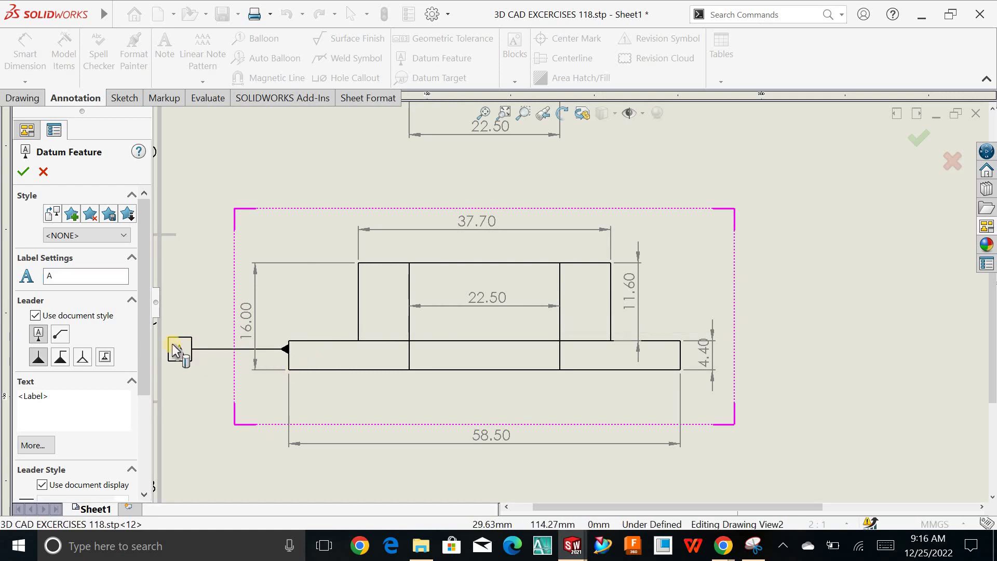
click(176, 348)
click(919, 137)
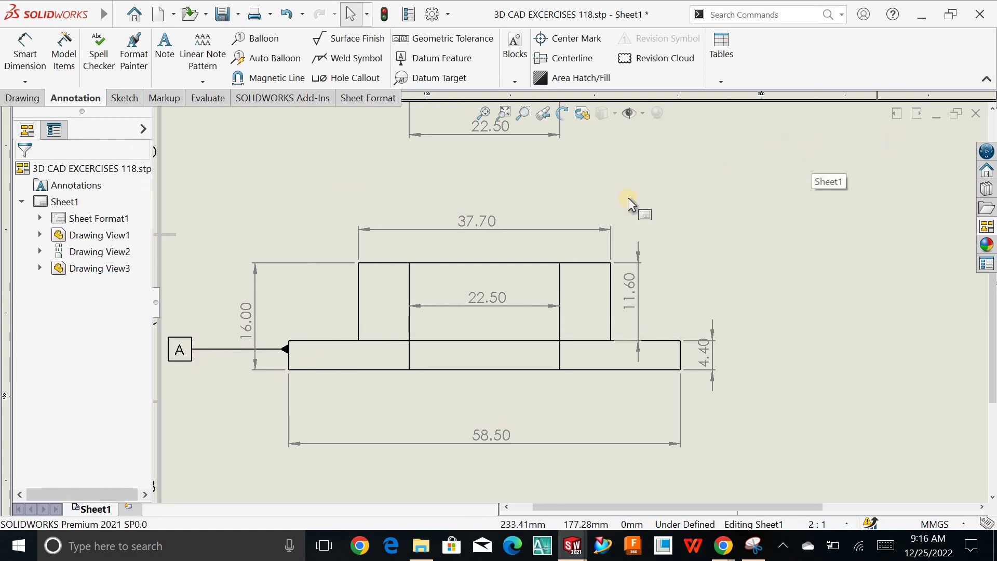
key(f)
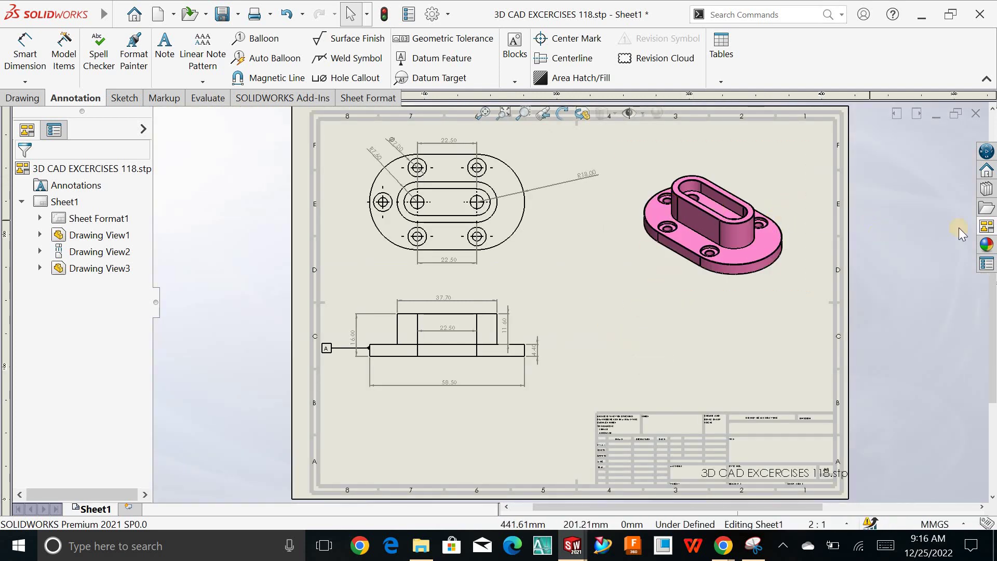
click(986, 227)
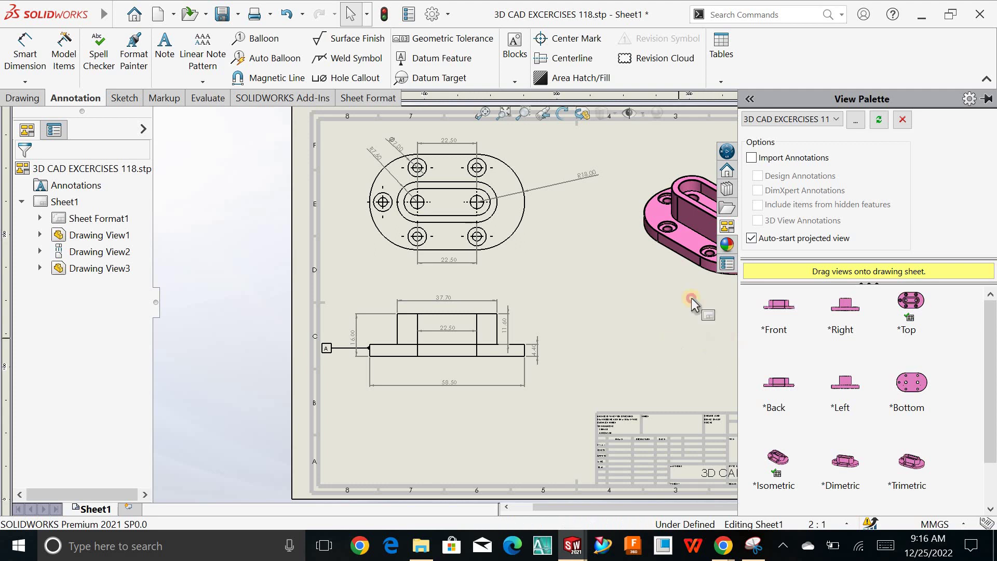
click(781, 180)
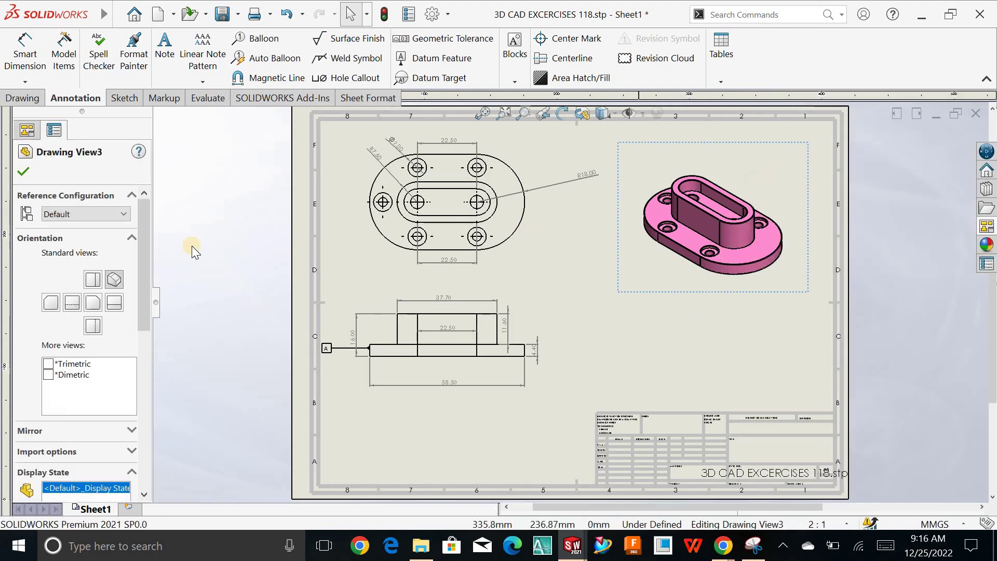
Rotate the isometric view to a new orientation, trying 5:1 but keeping a 2:1 custom scale
click(24, 175)
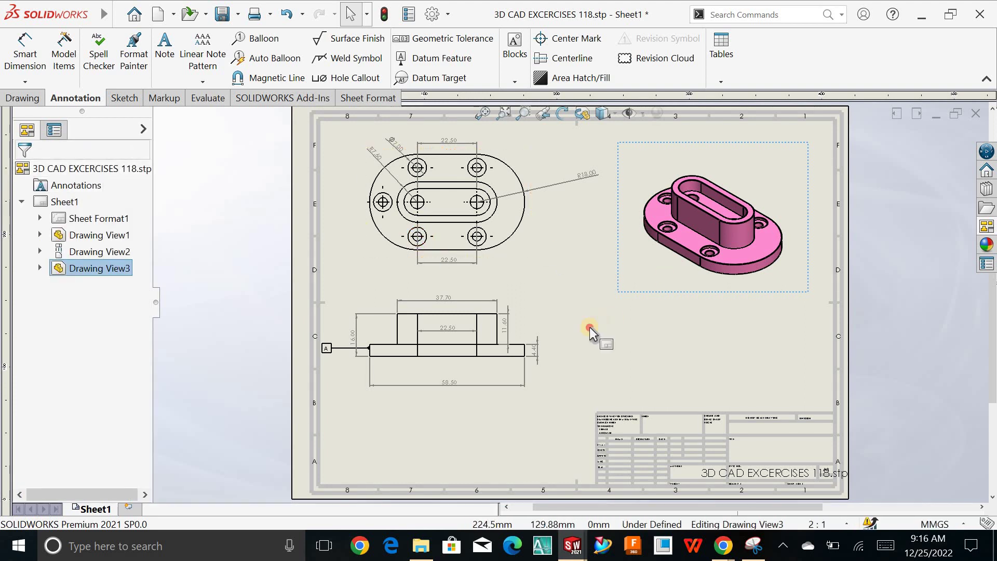
click(621, 292)
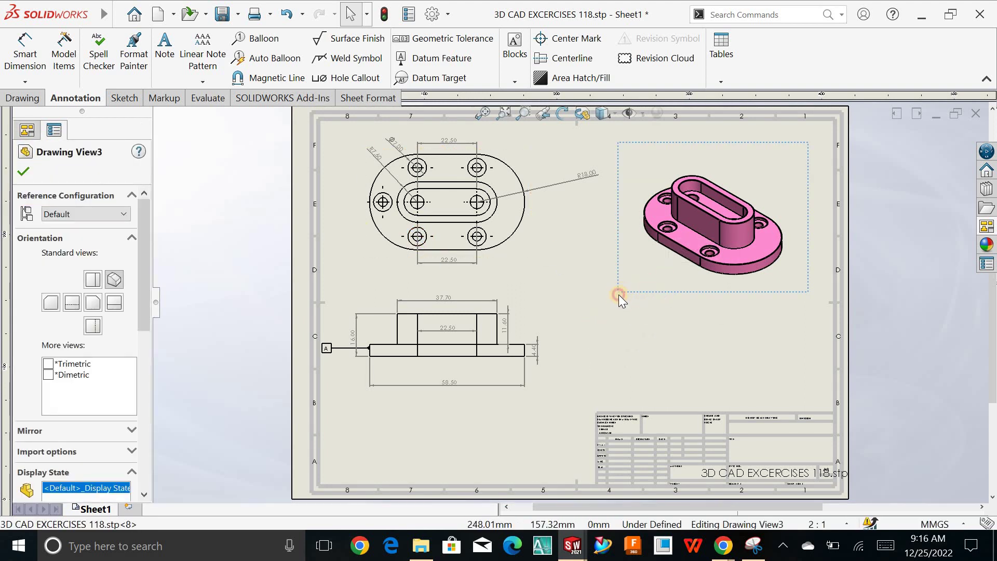
mouse_move(618, 296)
middle_down()
mouse_move(621, 304)
mouse_move(615, 285)
mouse_move(633, 285)
middle_up()
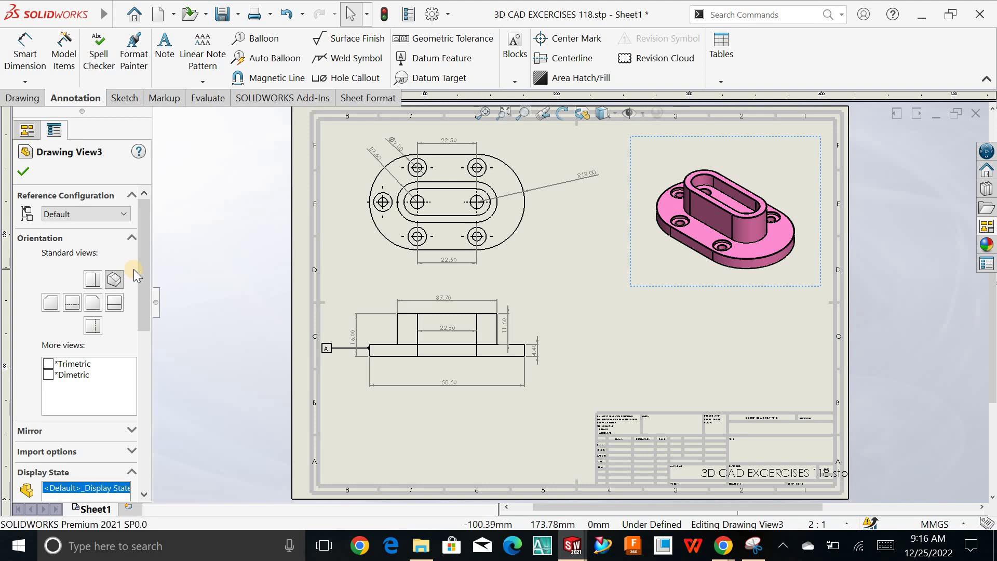
drag(146, 267, 150, 382)
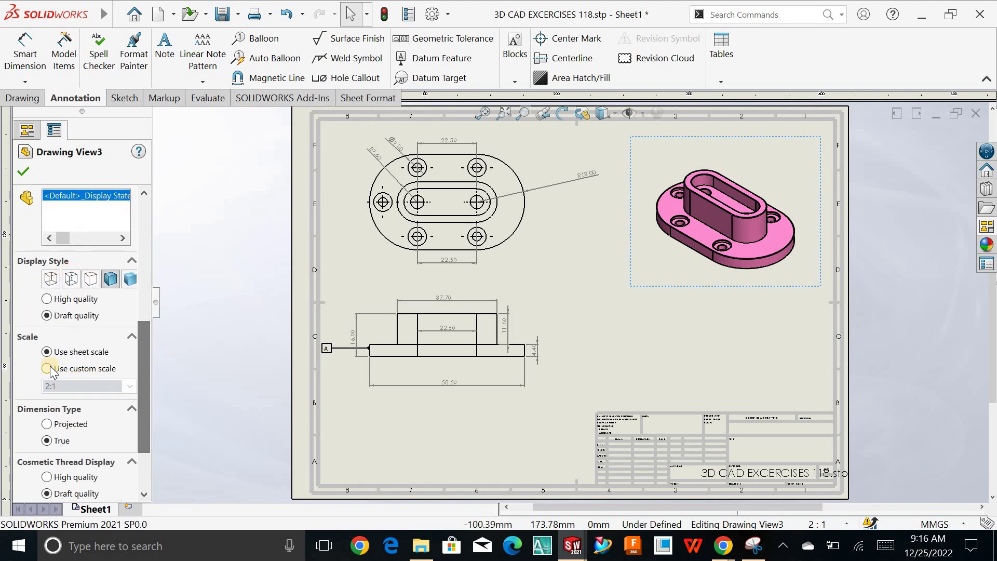
click(47, 369)
click(137, 384)
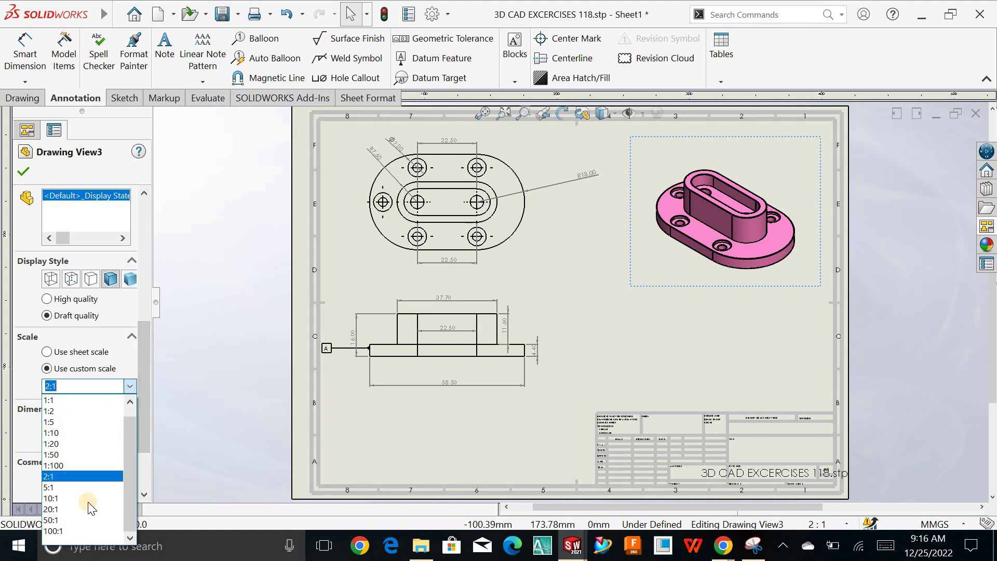
click(88, 488)
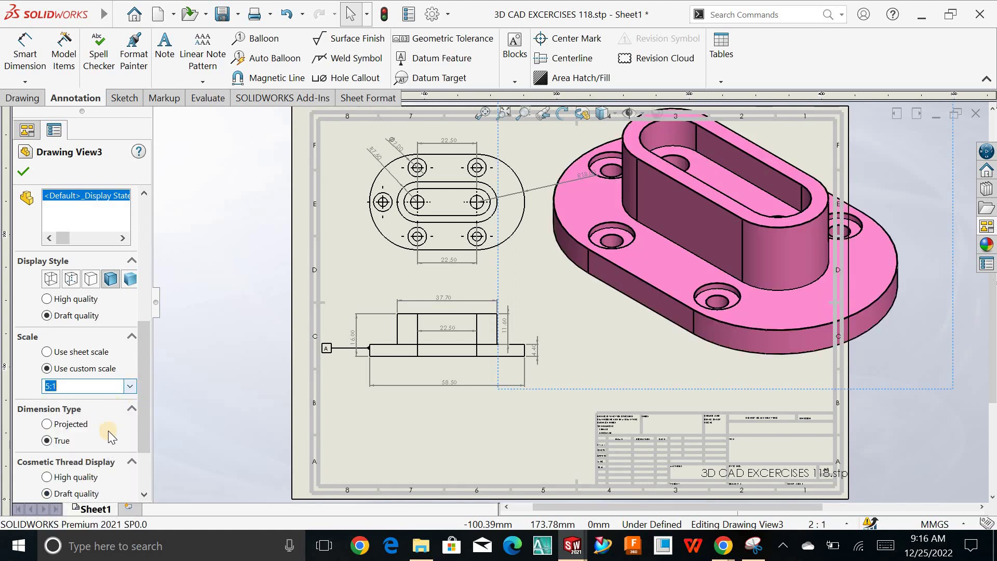
click(137, 388)
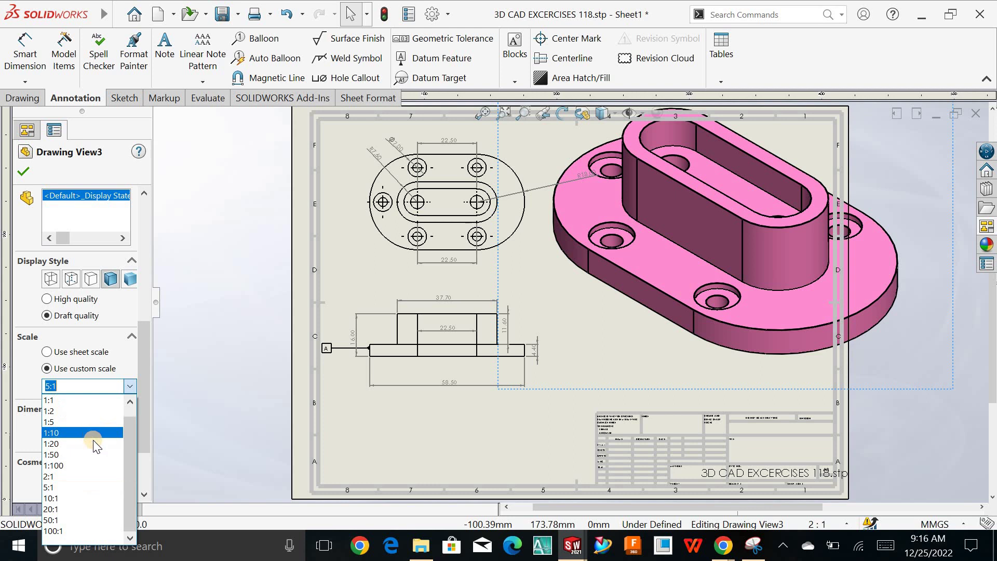
click(94, 476)
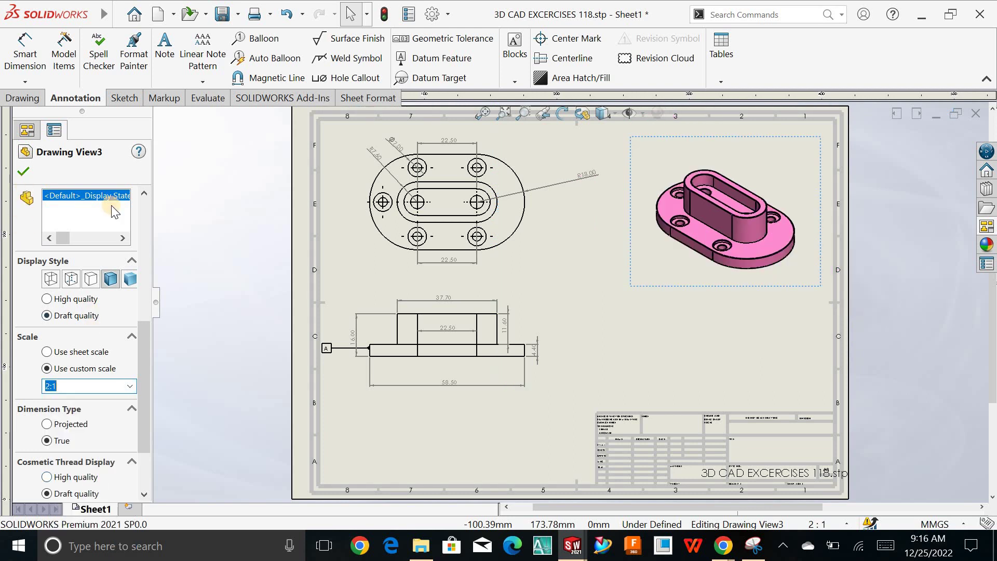
drag(146, 364, 151, 401)
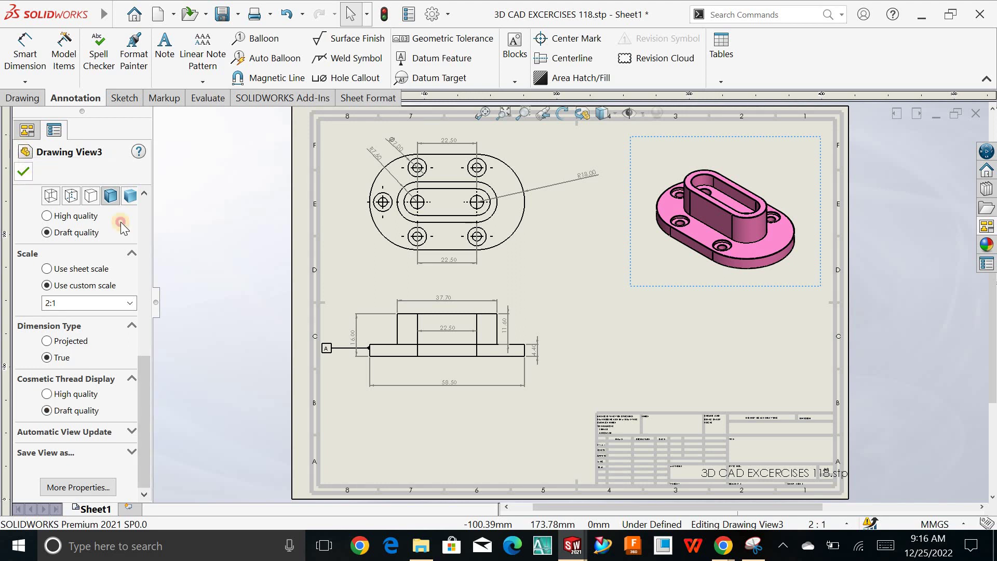
click(235, 278)
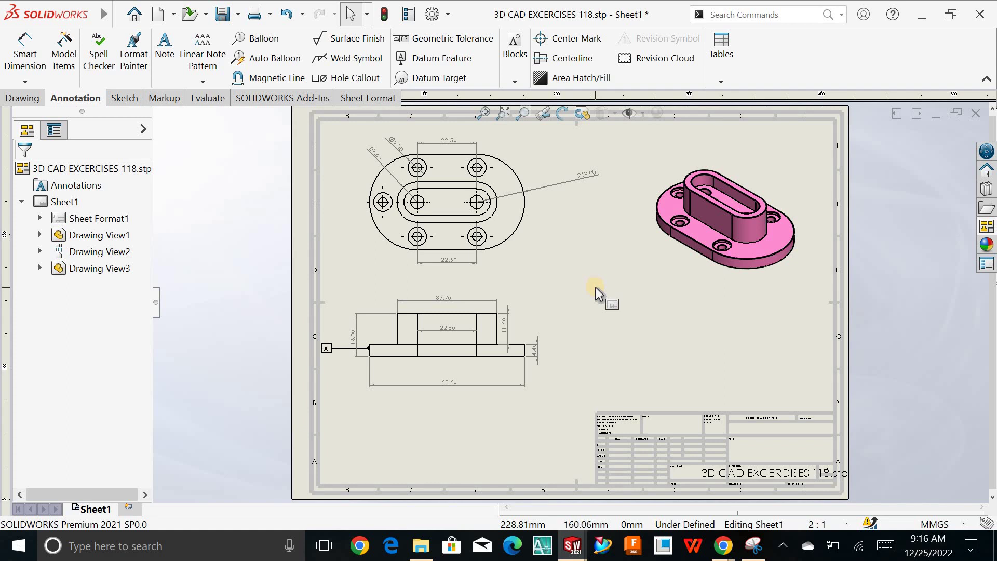
click(569, 298)
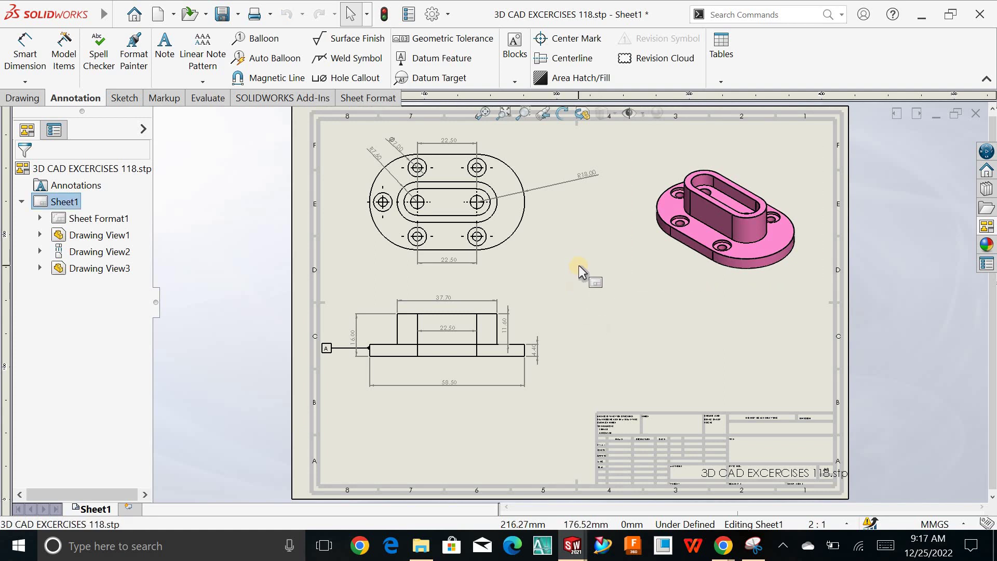